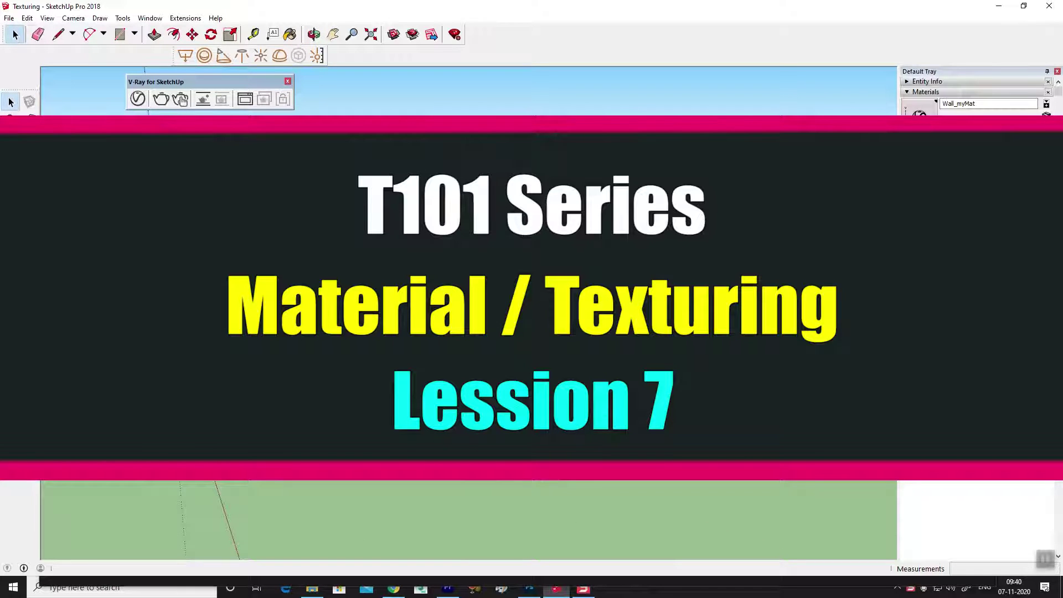
Draw a rectangle on the ground beside the figure.
key("o")
mouse_move(276, 385)
left_mouse_down()
mouse_move(256, 404)
mouse_move(279, 403)
mouse_move(268, 420)
left_mouse_up()
key("space")
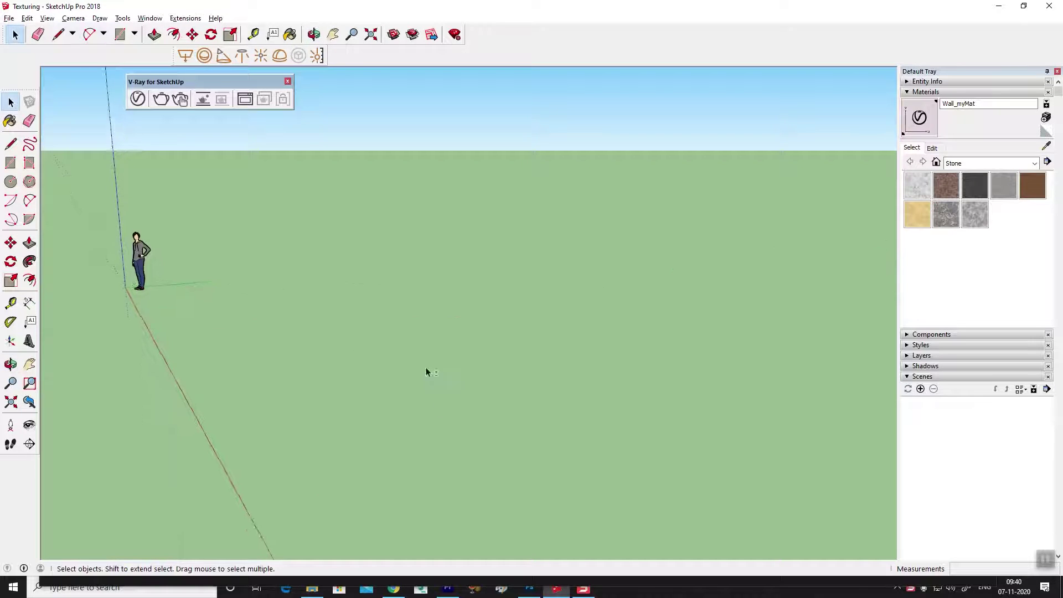
mouse_move(426, 372)
middle_mouse_down()
mouse_move(401, 364)
mouse_move(341, 399)
mouse_move(310, 382)
middle_mouse_up()
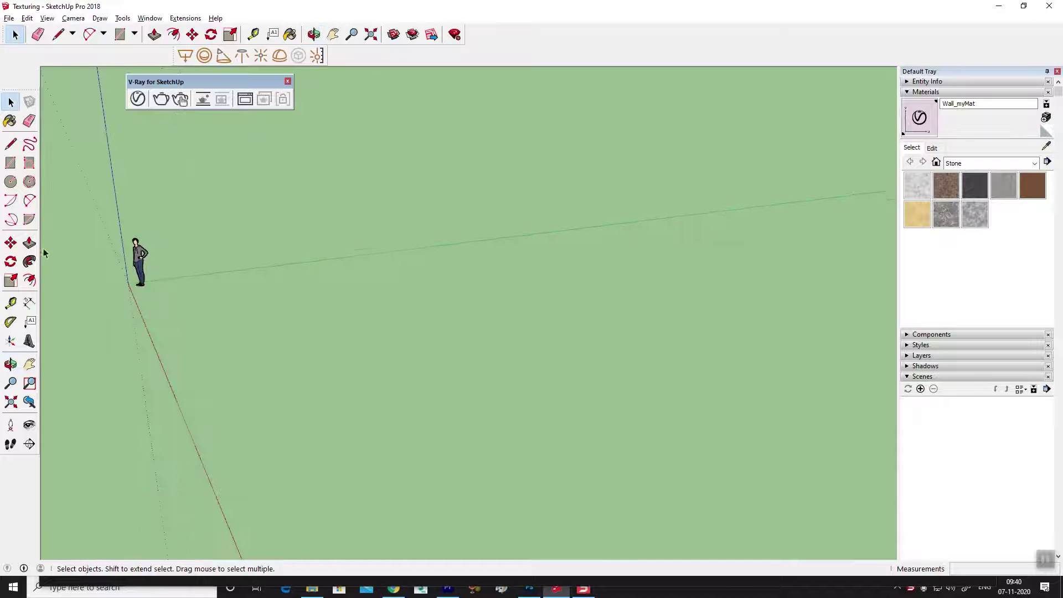
left_click(14, 167)
middle_click_drag(243, 366, 261, 373)
left_click(252, 287)
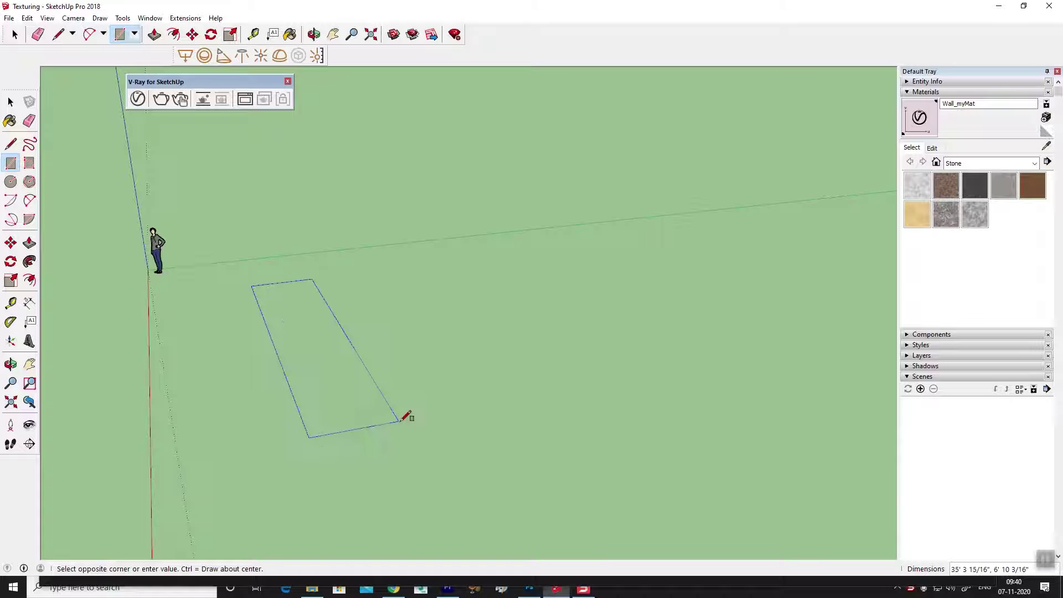
left_click(392, 377)
Push/Pull the rectangle up into a thin slab.
mouse_move(361, 360)
middle_mouse_down()
mouse_move(344, 380)
mouse_move(245, 341)
mouse_move(394, 412)
mouse_move(394, 435)
mouse_move(466, 356)
mouse_move(403, 396)
middle_mouse_up()
key("p")
left_click(301, 376)
left_click(302, 373)
mouse_move(302, 372)
middle_mouse_down()
mouse_move(281, 427)
mouse_move(351, 392)
mouse_move(394, 440)
mouse_move(460, 415)
mouse_move(484, 178)
middle_mouse_up()
Open the V-Ray Asset Editor, move it aside, and select the slab's top face.
left_click(11, 101)
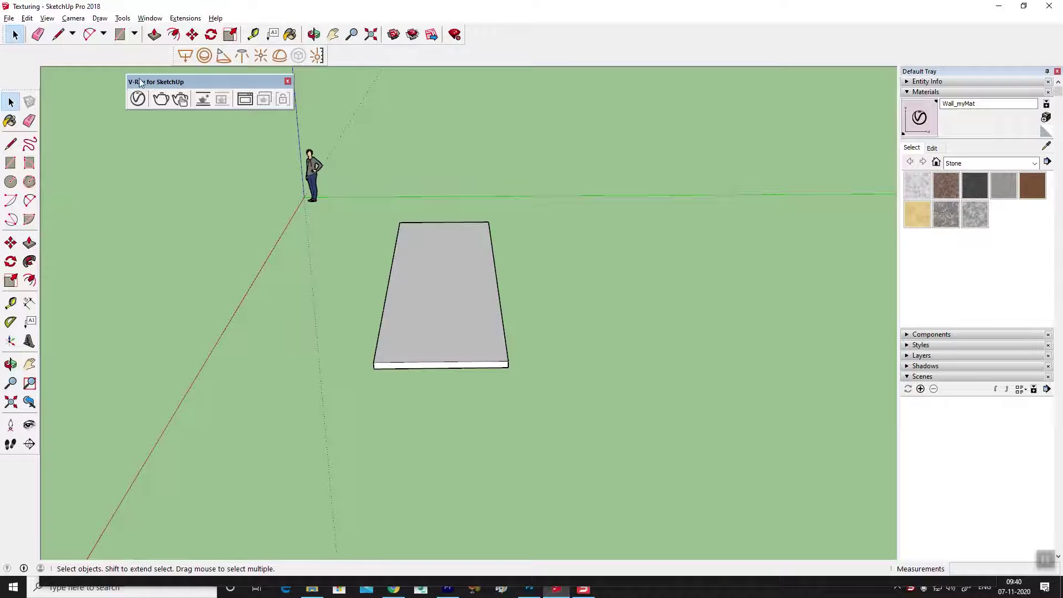
left_click(161, 104)
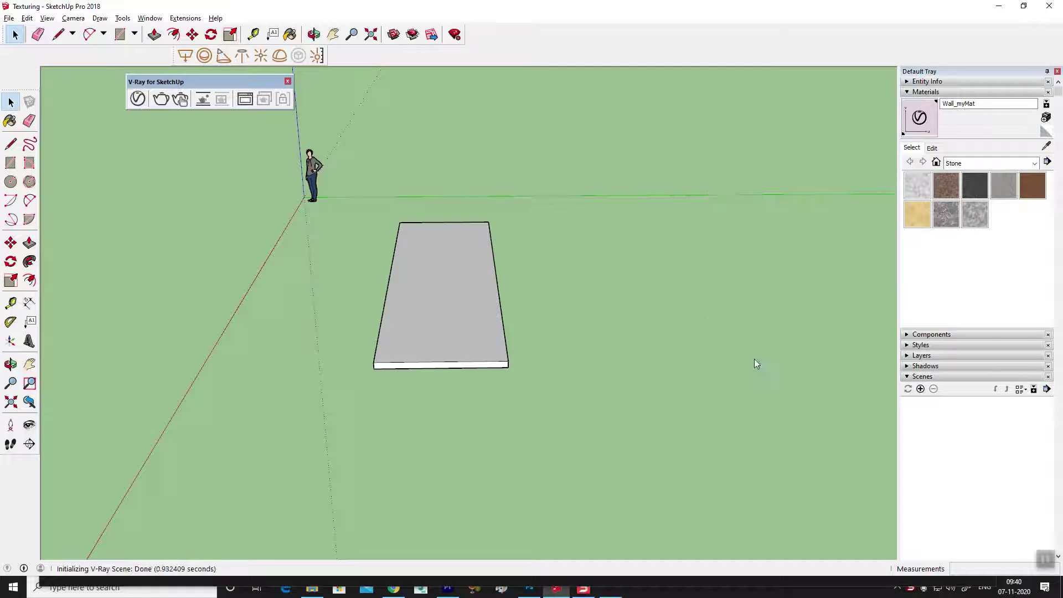
left_click_drag(510, 111, 727, 75)
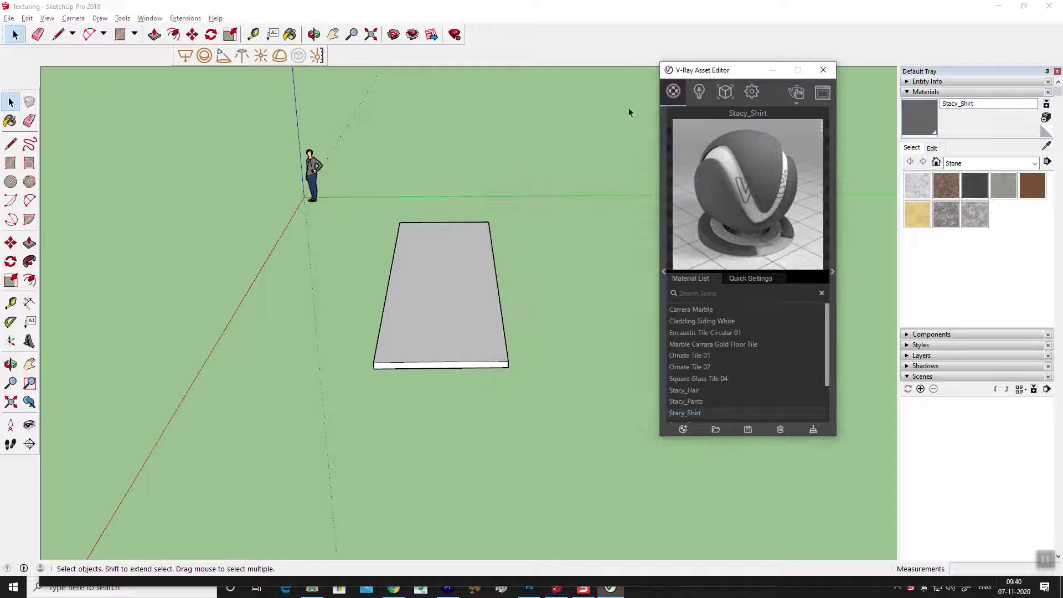
left_click(409, 308)
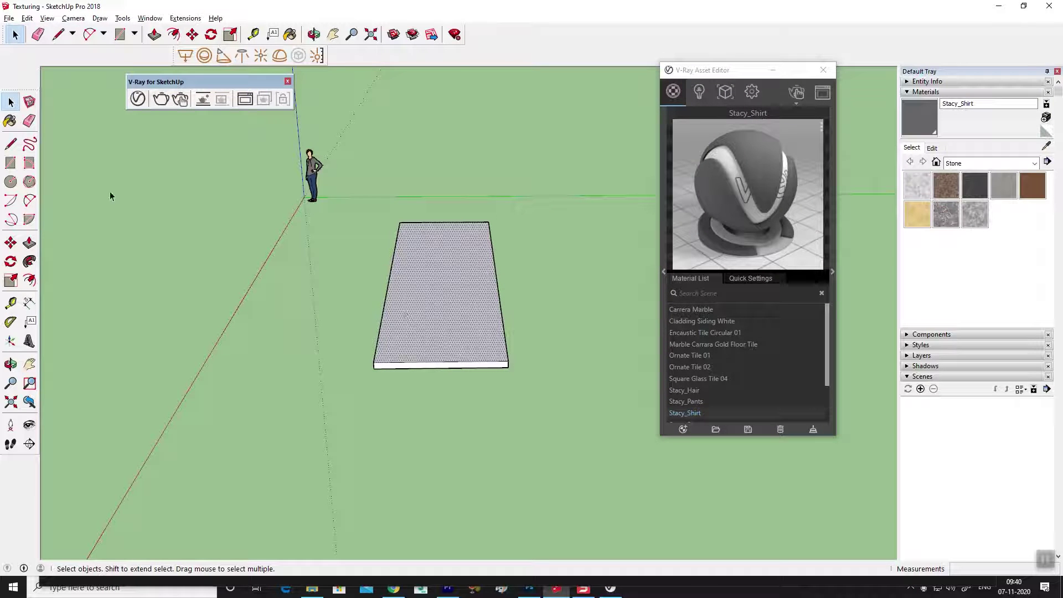
left_click(10, 19)
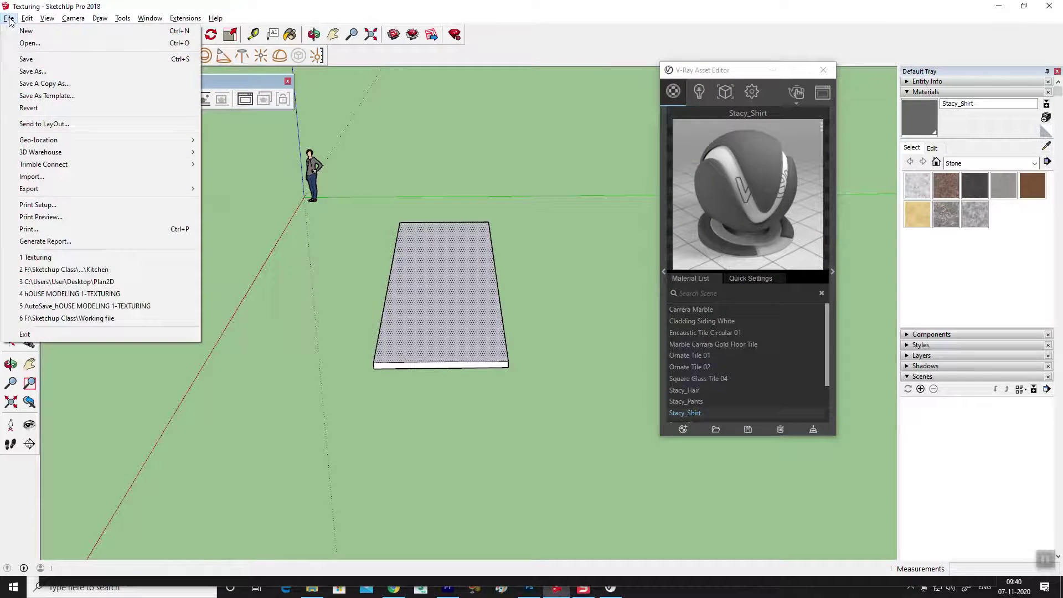
Start a File > Import and browse to the F:\MY WORK\TEXTURE folder.
left_click(52, 177)
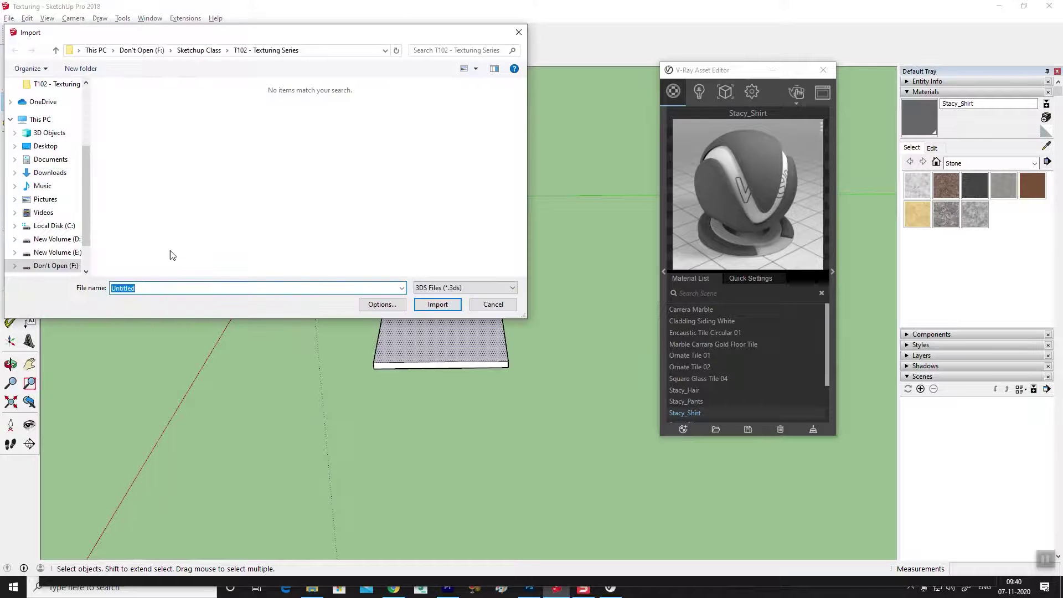
left_click(446, 289)
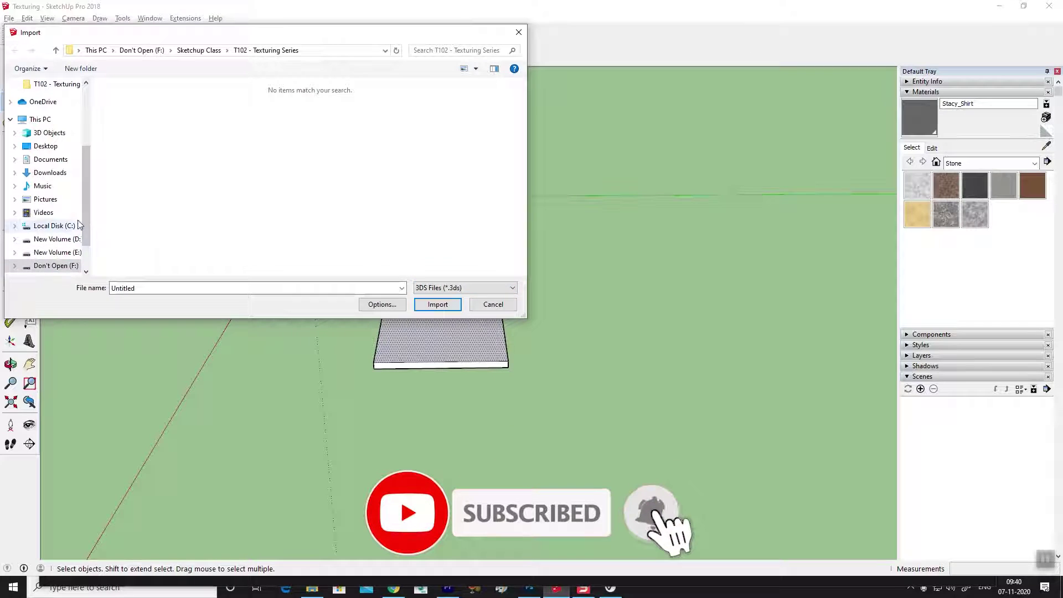
left_click_drag(84, 210, 82, 232)
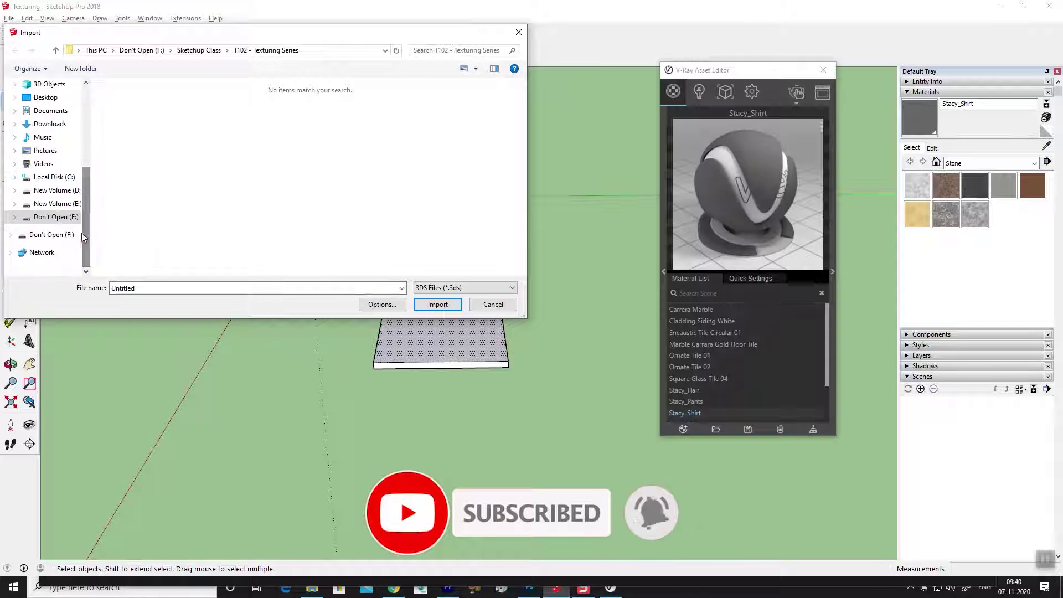
left_click(57, 218)
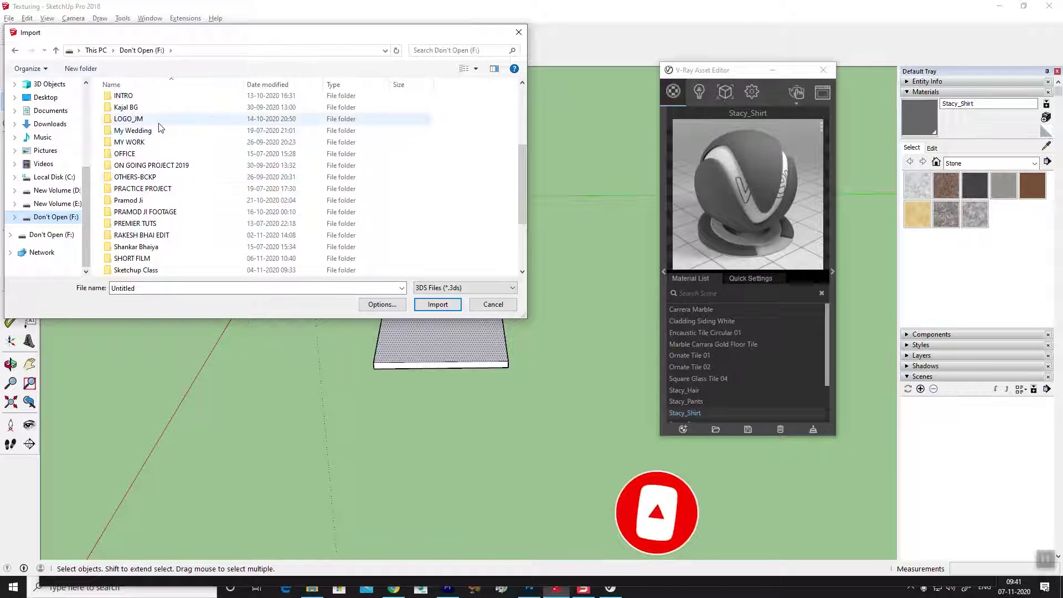
scroll(209, 204, "down", 2)
scroll(185, 201, "down", 1)
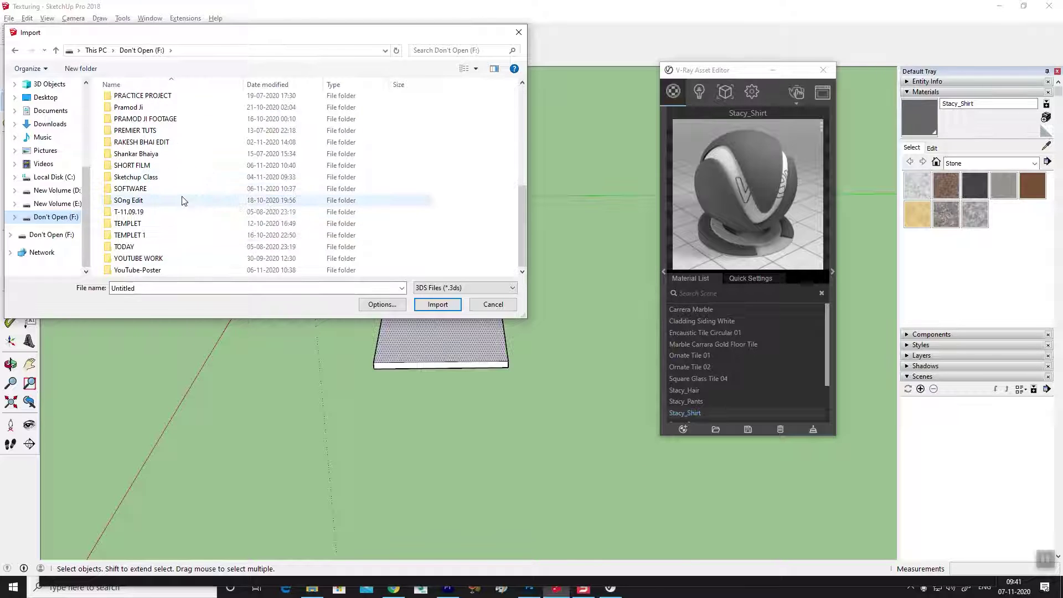
scroll(185, 200, "up", 5)
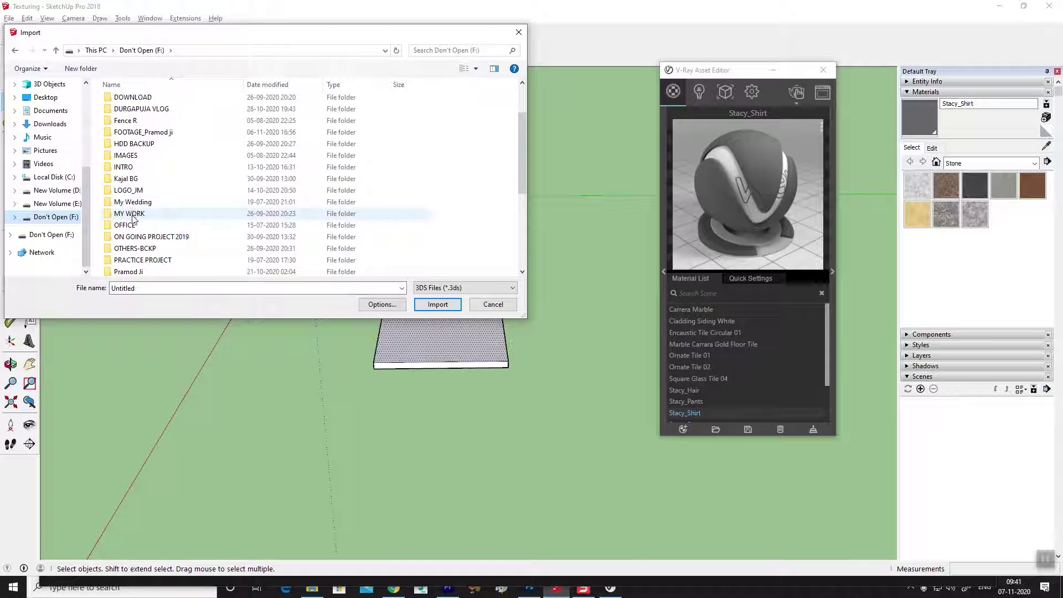
double_click(166, 214)
left_click(133, 242)
double_click(133, 242)
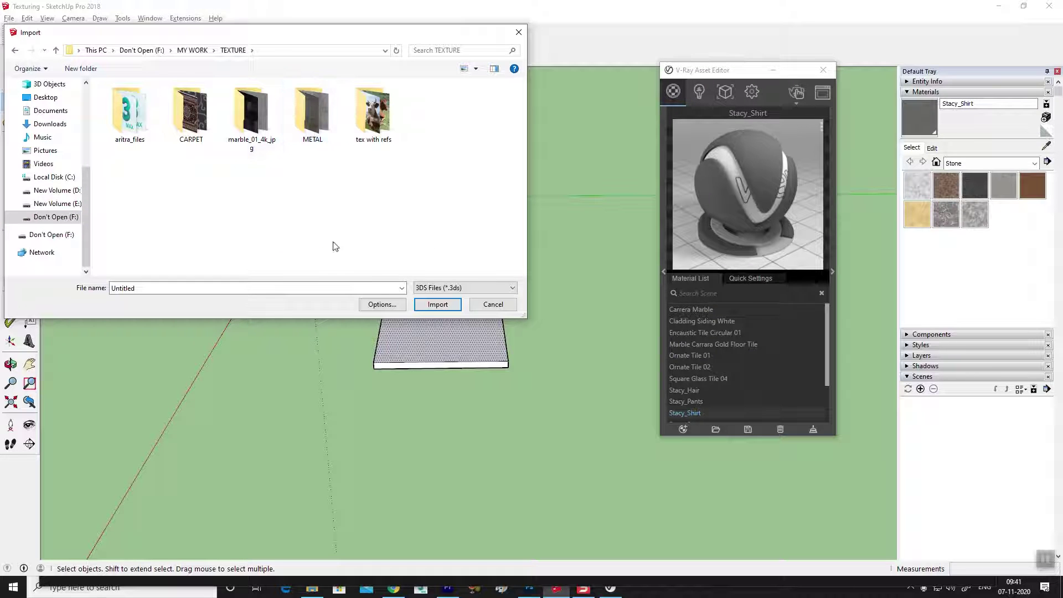
Set the file type to All Supported Image Types and browse the texture images.
left_click(464, 288)
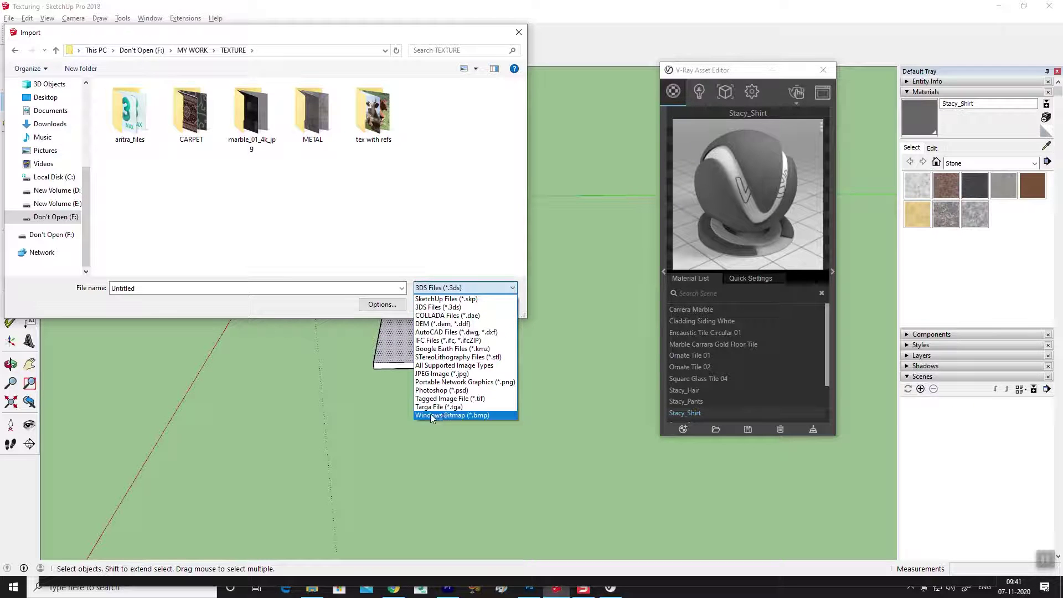
left_click(449, 366)
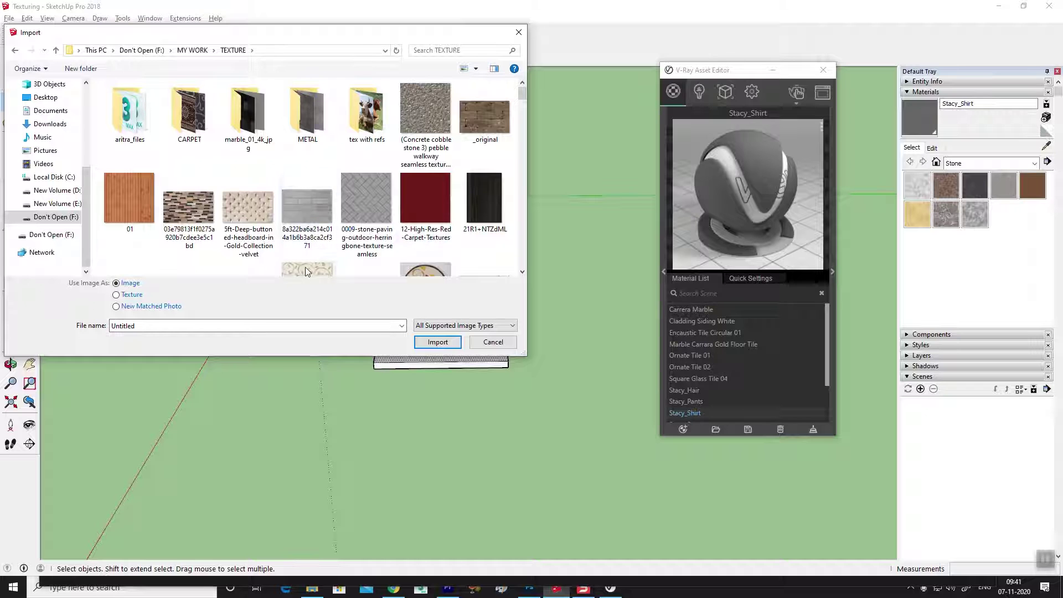
scroll(338, 226, "down", 5)
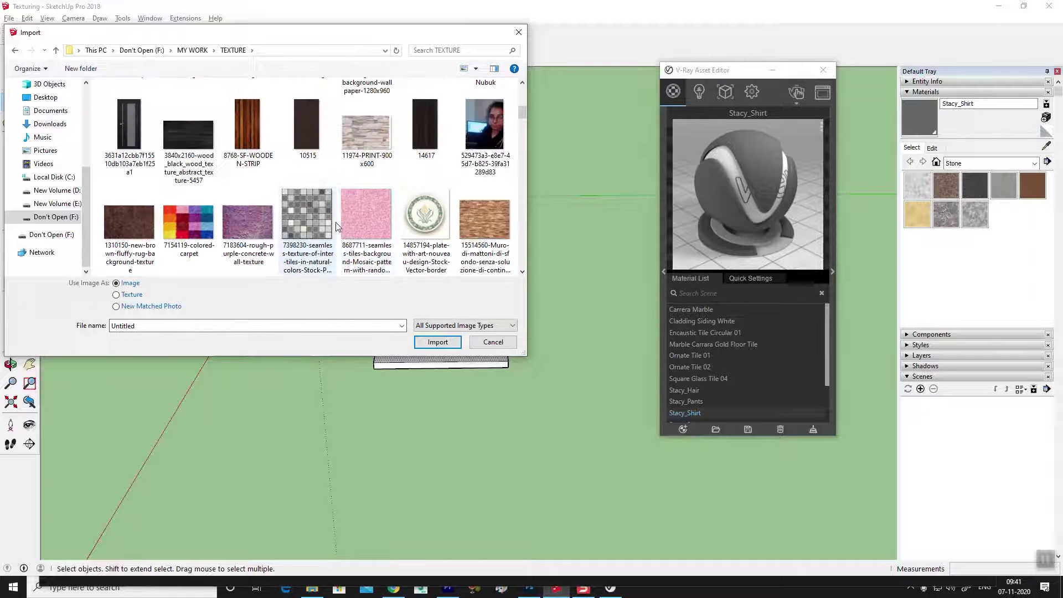
scroll(338, 195, "up", 3)
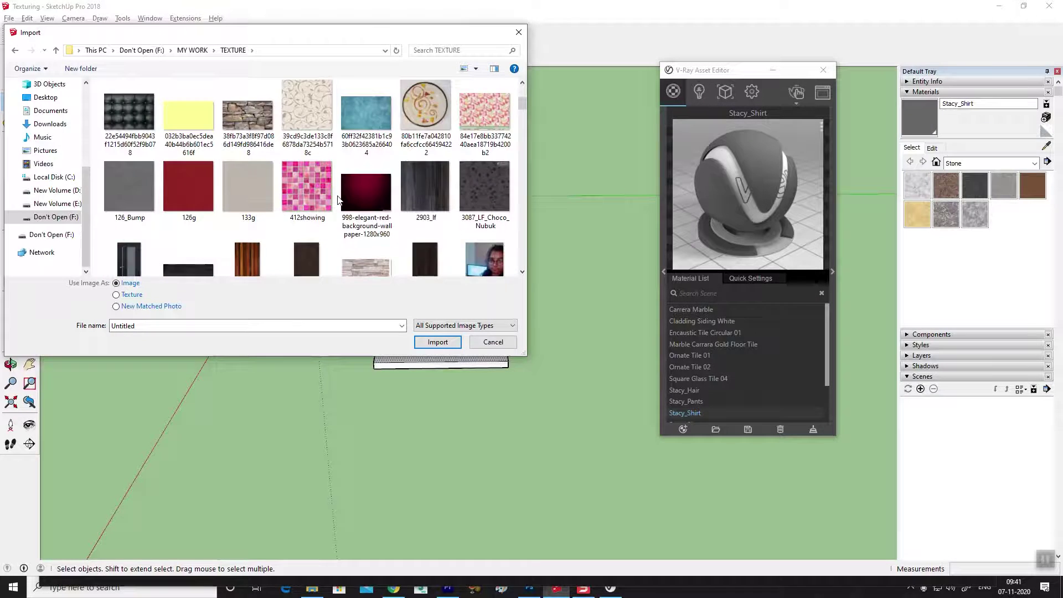
scroll(339, 200, "down", 5)
scroll(339, 200, "down", 5)
scroll(339, 200, "down", 5)
scroll(339, 199, "down", 3)
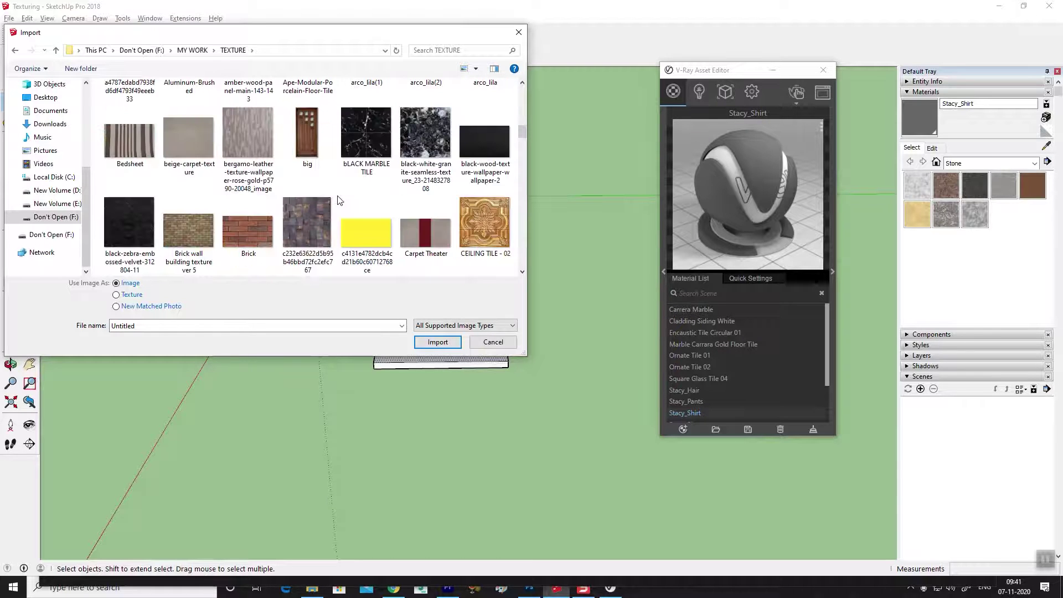
scroll(339, 200, "down", 3)
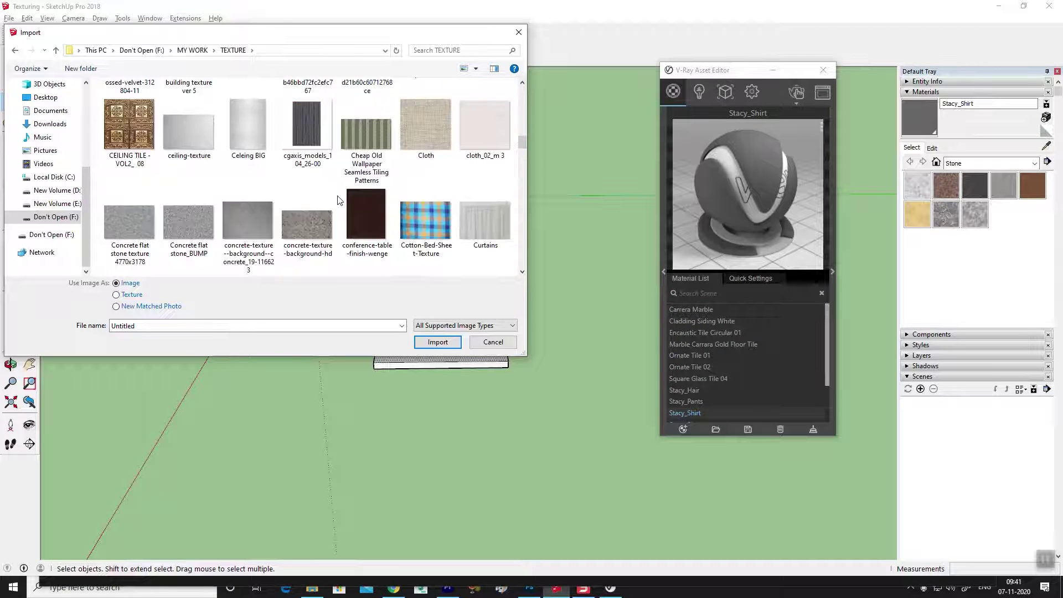
scroll(339, 200, "down", 3)
scroll(339, 200, "down", 3)
scroll(340, 201, "down", 3)
scroll(339, 201, "down", 3)
scroll(339, 201, "down", 3)
scroll(340, 202, "up", 3)
scroll(340, 202, "down", 3)
scroll(339, 203, "down", 3)
scroll(339, 203, "down", 3)
scroll(339, 204, "down", 3)
scroll(339, 205, "down", 3)
scroll(339, 204, "down", 3)
scroll(340, 204, "down", 3)
scroll(340, 205, "down", 3)
scroll(340, 205, "down", 3)
scroll(339, 205, "down", 3)
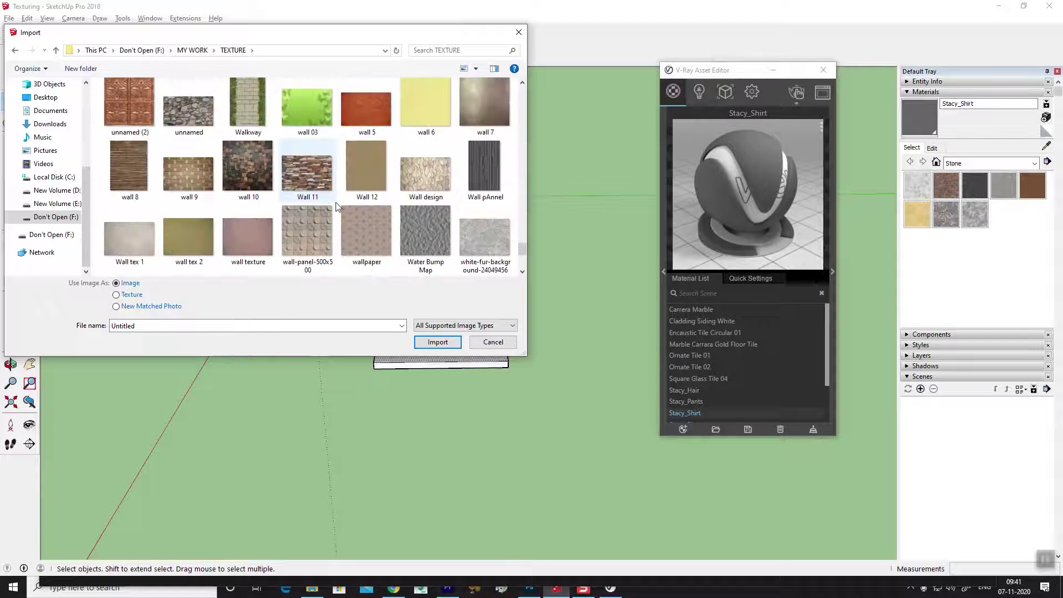
scroll(339, 205, "down", 3)
scroll(310, 194, "up", 8)
scroll(287, 178, "up", 8)
scroll(249, 160, "up", 8)
scroll(211, 144, "up", 8)
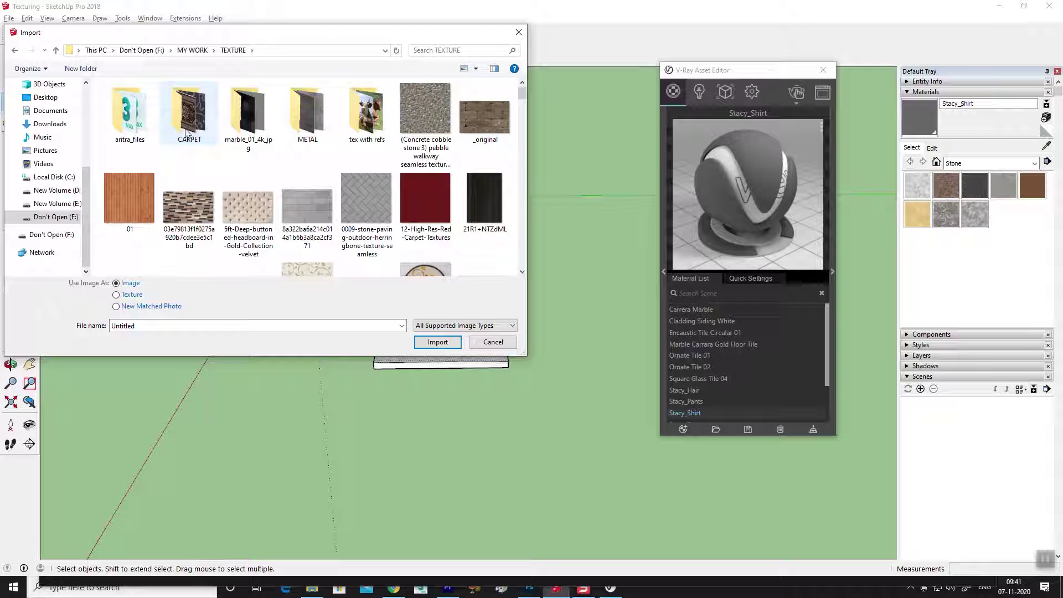
Select the Road image and import it.
key("r")
key("l")
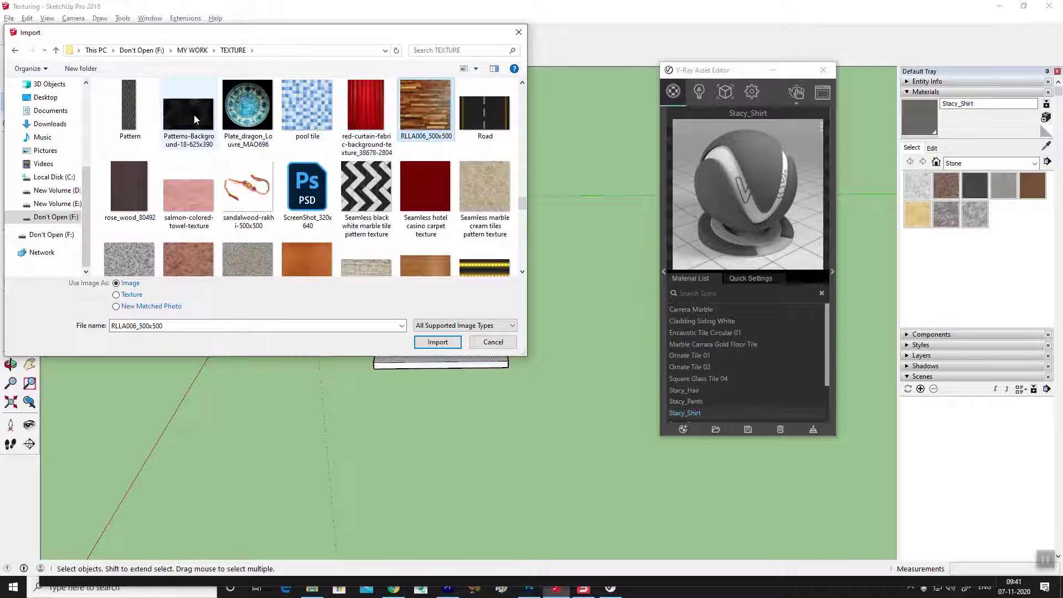
key("r")
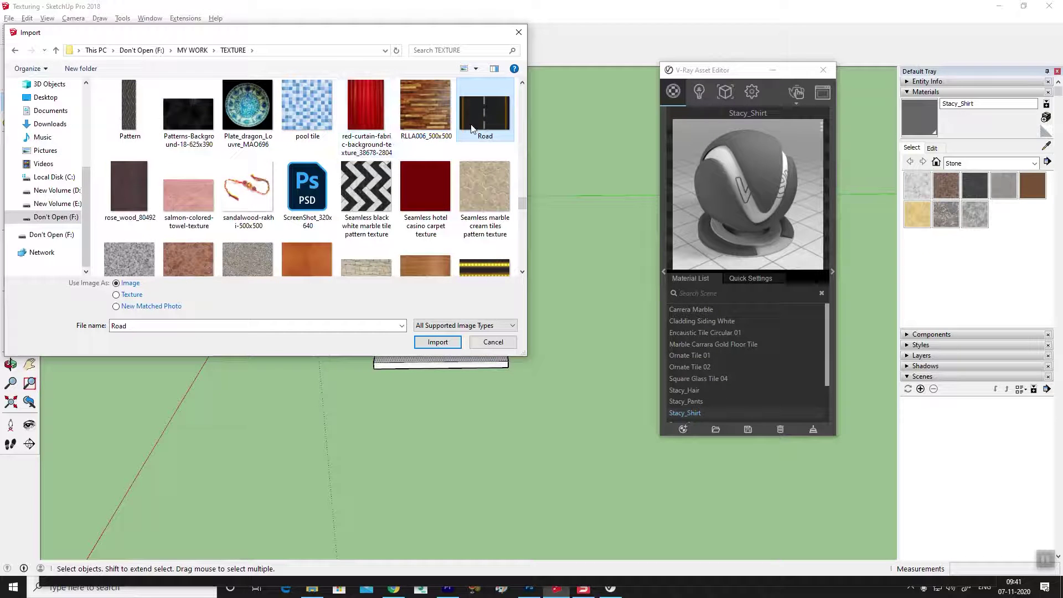
left_click(441, 346)
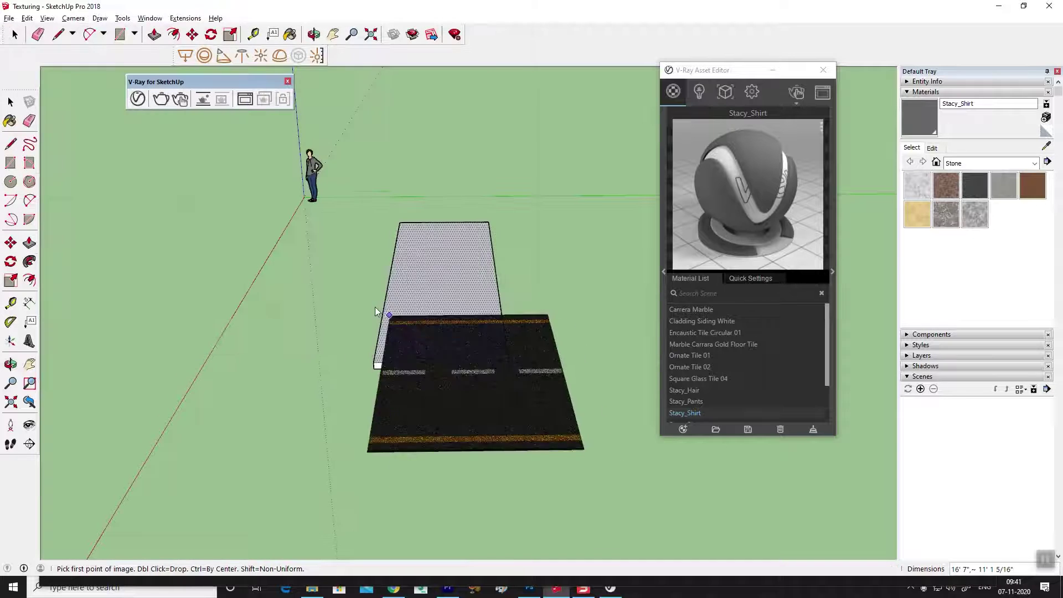
Place the Road picture flat on the ground with two corner points and inspect it.
left_click(180, 296)
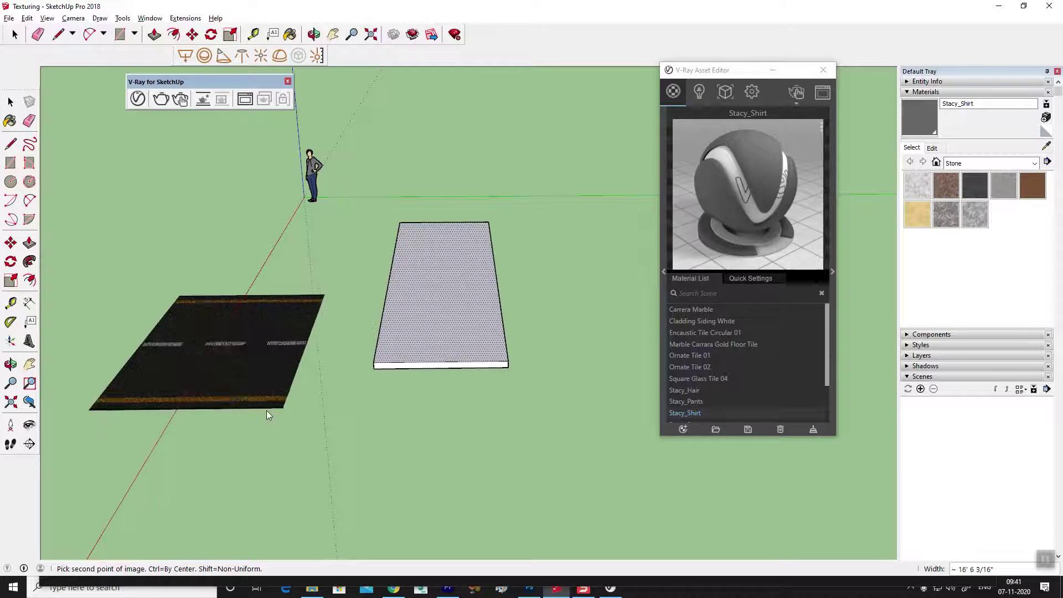
left_click(273, 428)
middle_click_drag(268, 444, 298, 333)
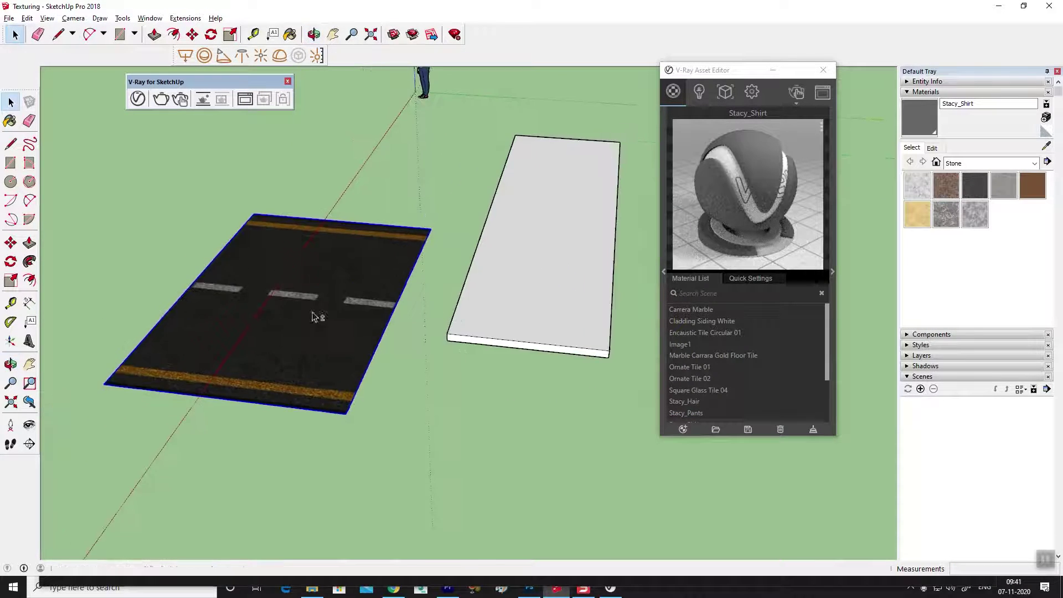
mouse_move(381, 332)
middle_mouse_down()
mouse_move(304, 334)
mouse_move(399, 327)
mouse_move(328, 338)
middle_mouse_up()
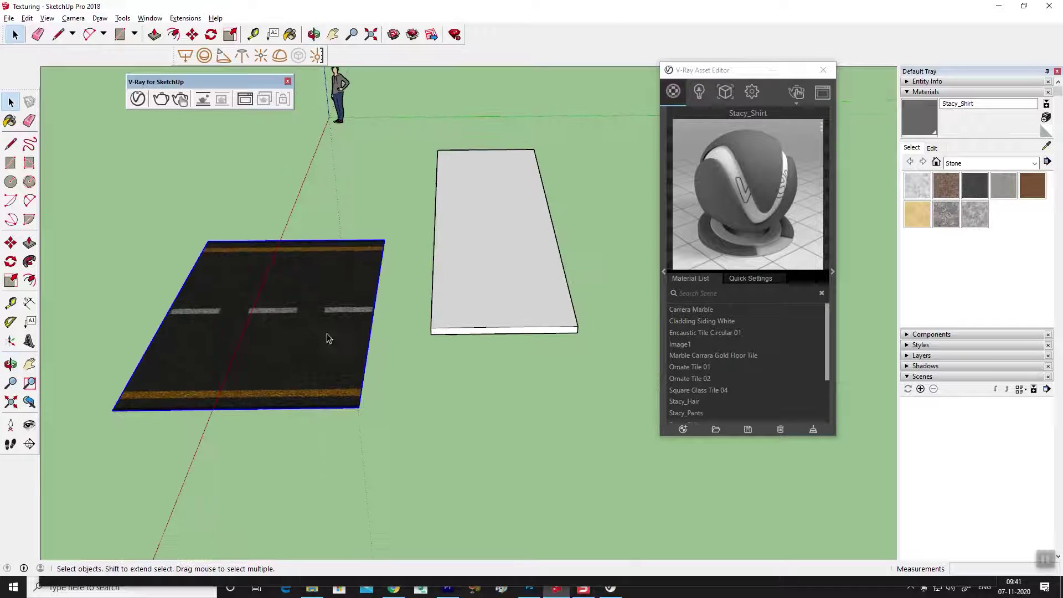
left_click(9, 18)
Re-import the Road file from the TEXTURE folder, using the image as a texture.
left_click(41, 176)
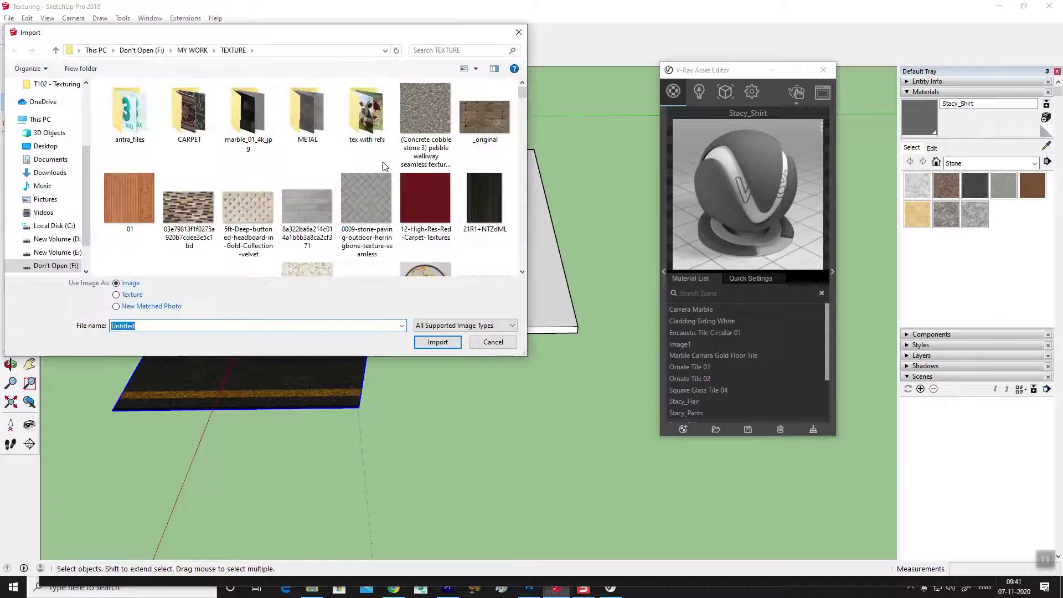
left_click(250, 127)
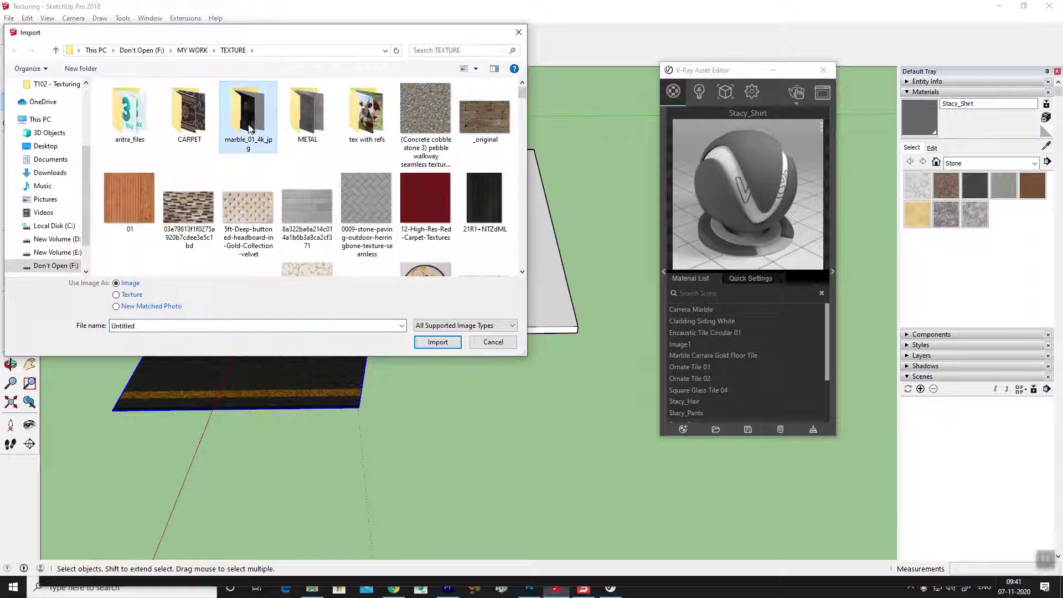
scroll(250, 128, "down", 5)
left_click(365, 114)
left_click(476, 113)
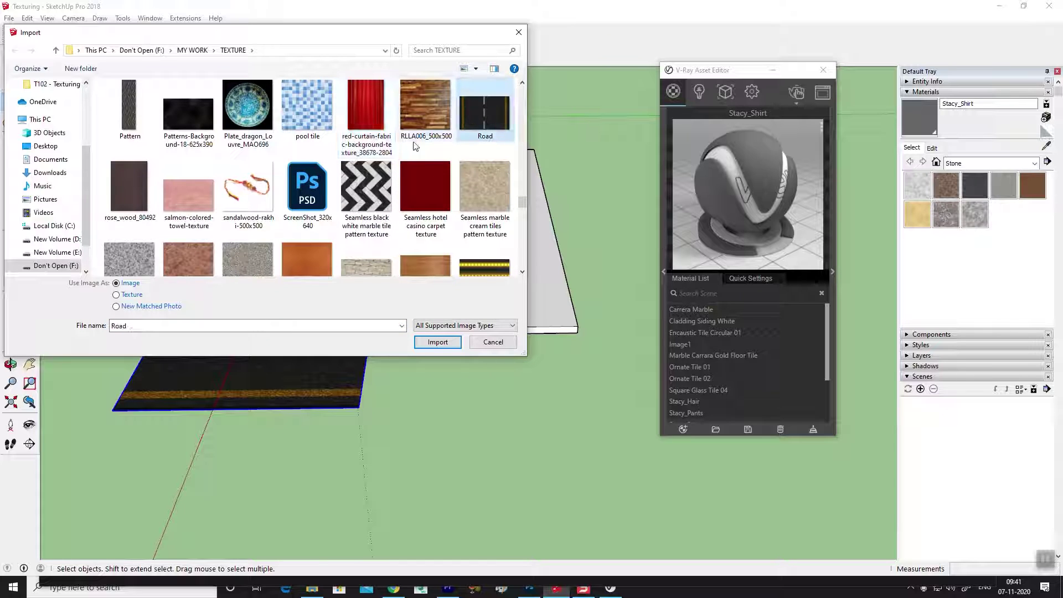
left_click(117, 295)
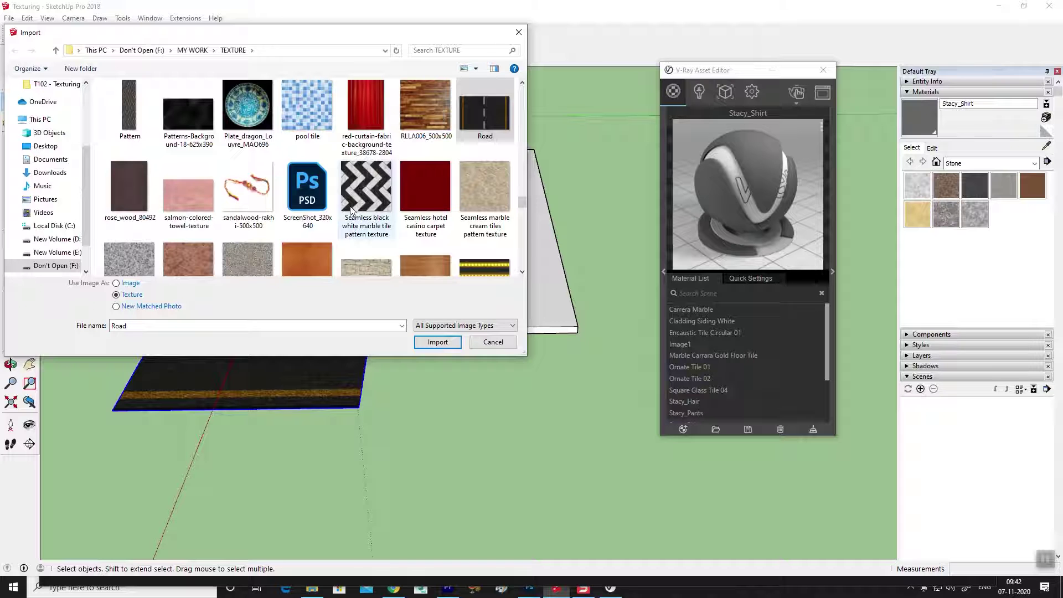
left_click(435, 343)
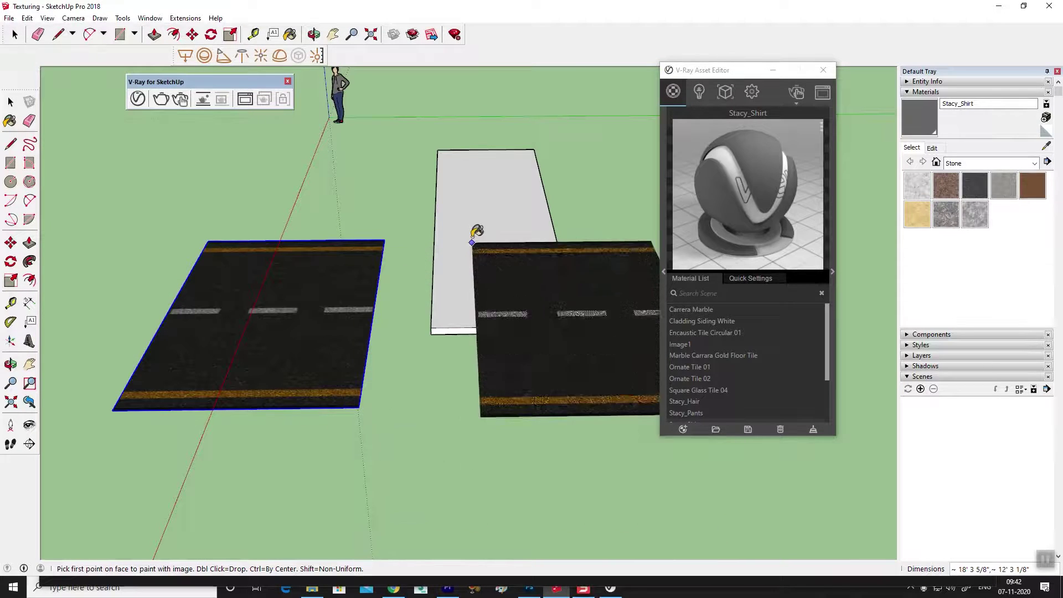
Apply the Road texture to the slab's top face by clicking its two corners.
mouse_move(467, 225)
middle_mouse_down()
mouse_move(486, 242)
mouse_move(363, 290)
middle_mouse_up()
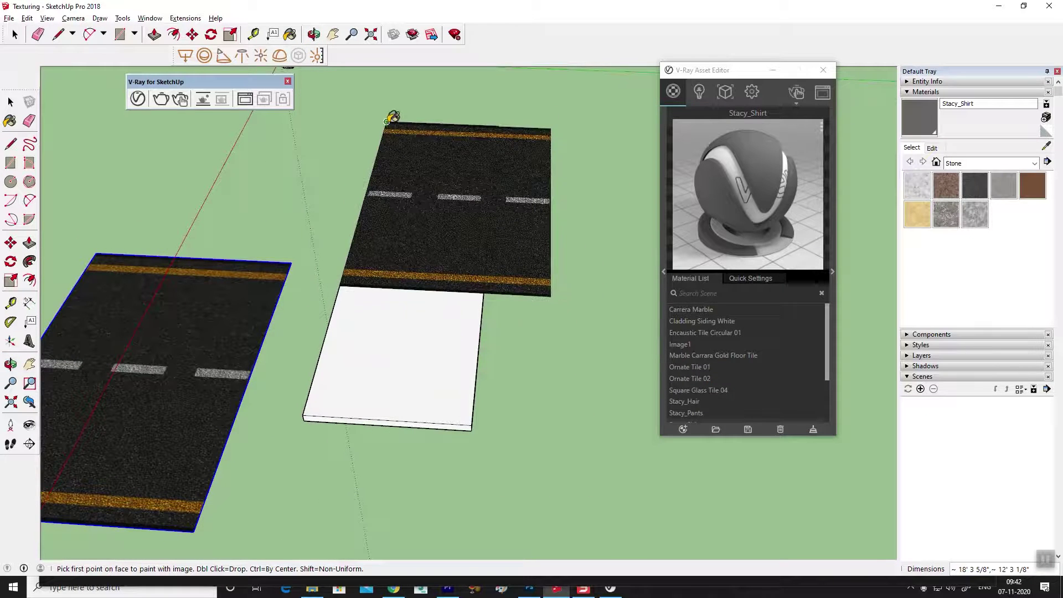
left_click(387, 122)
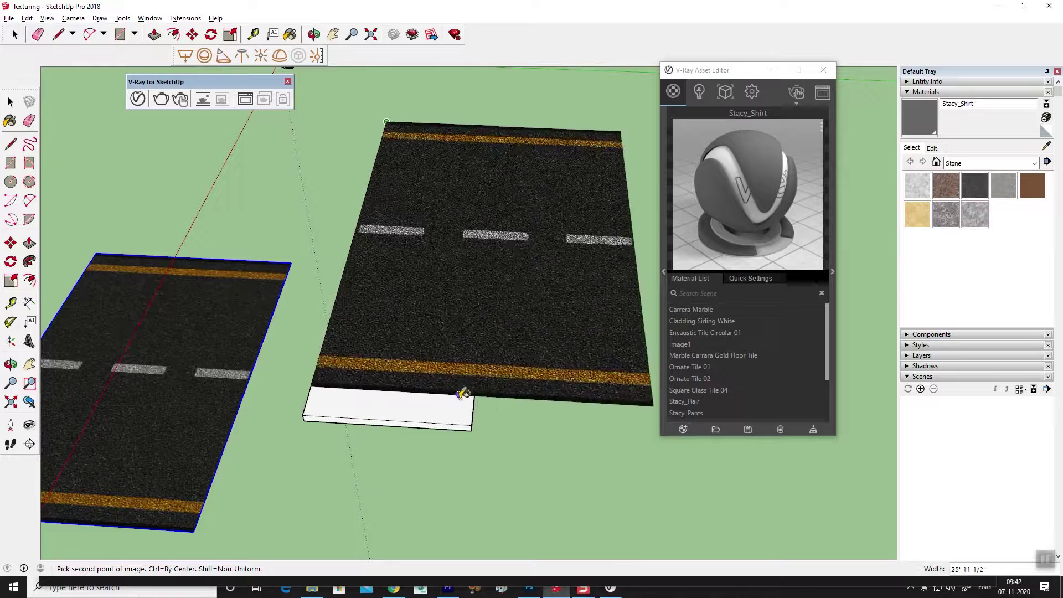
left_click(471, 425)
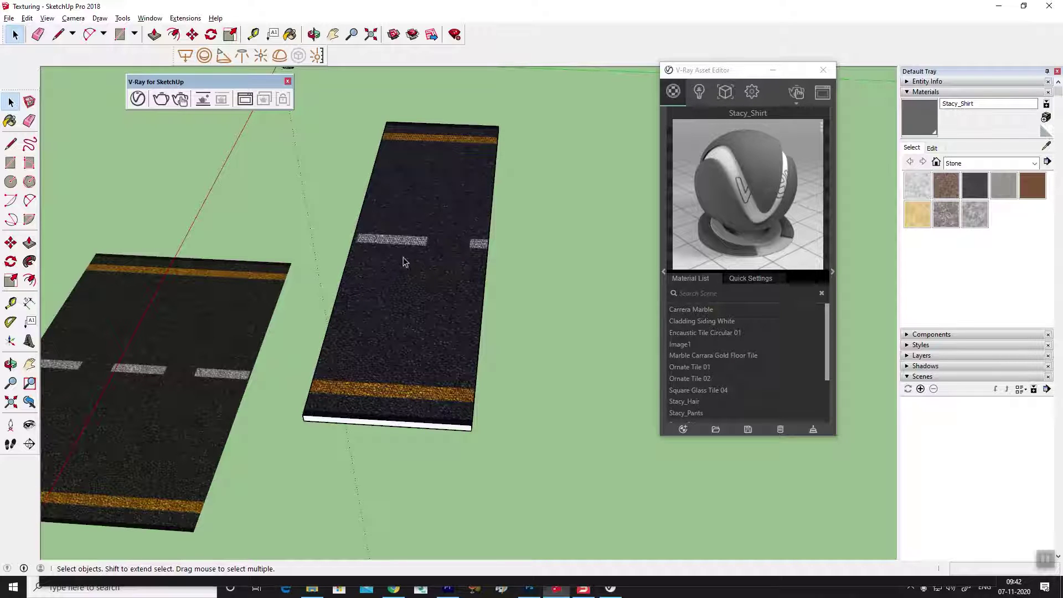
Enter Texture Position on the slab face, then slide and rotate the road texture.
right_click(404, 261)
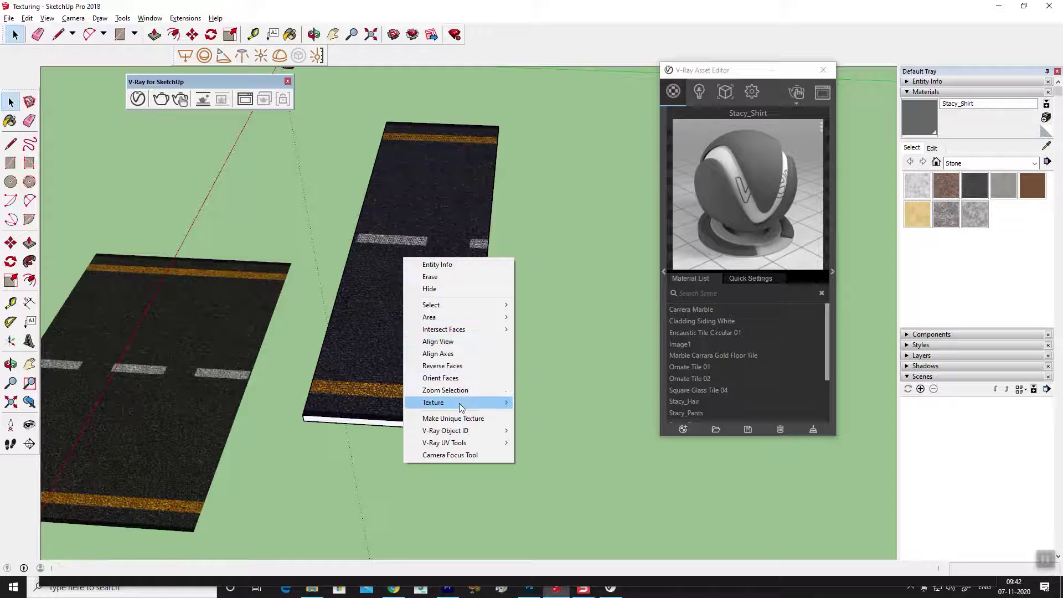
mouse_move(455, 402)
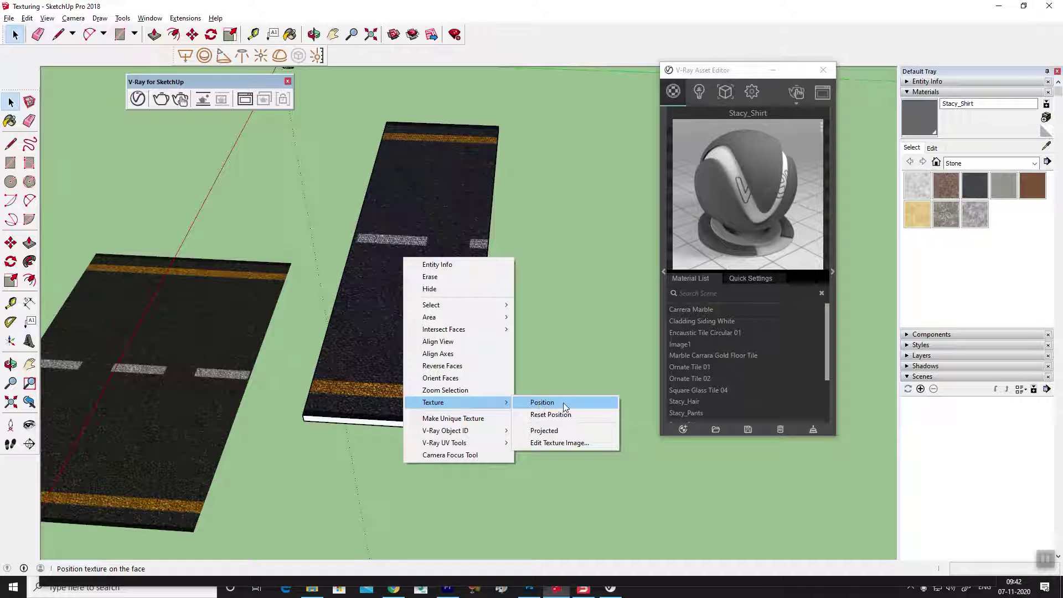
left_click(570, 404)
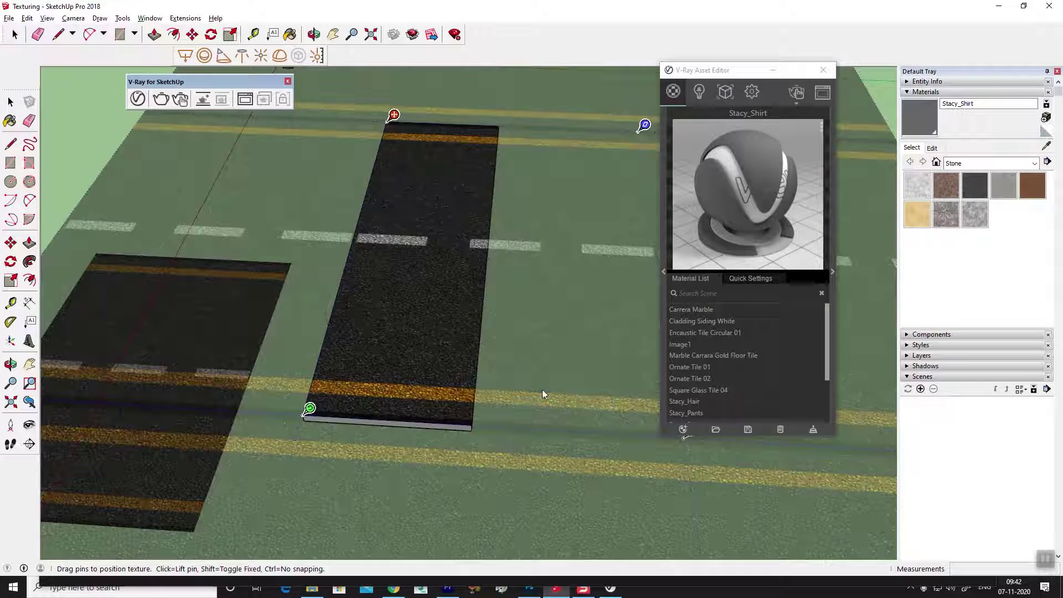
scroll(440, 271, "down", 2)
scroll(441, 254, "down", 1)
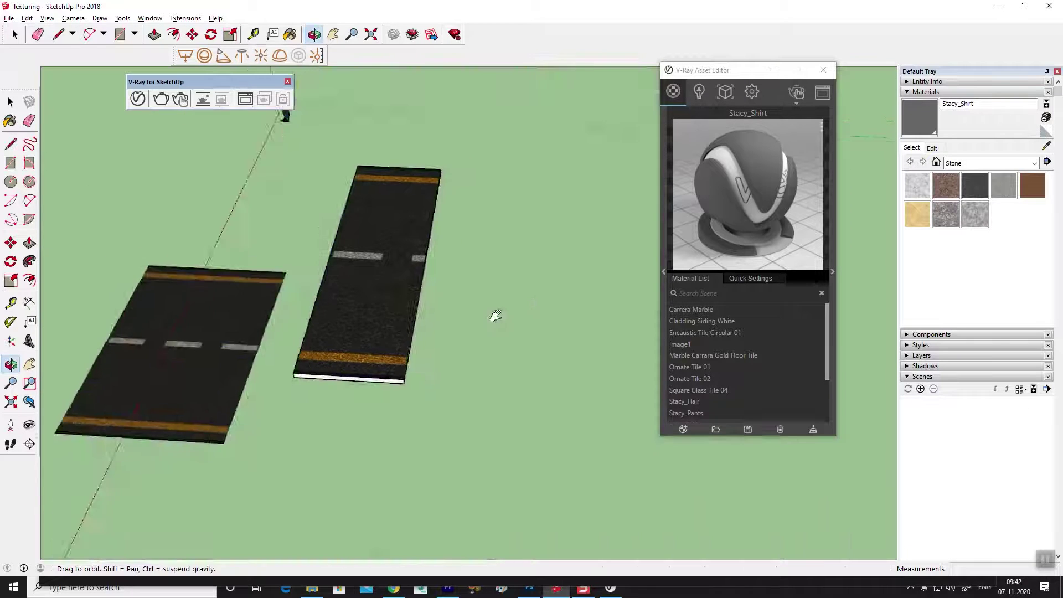
scroll(404, 335, "down", 1)
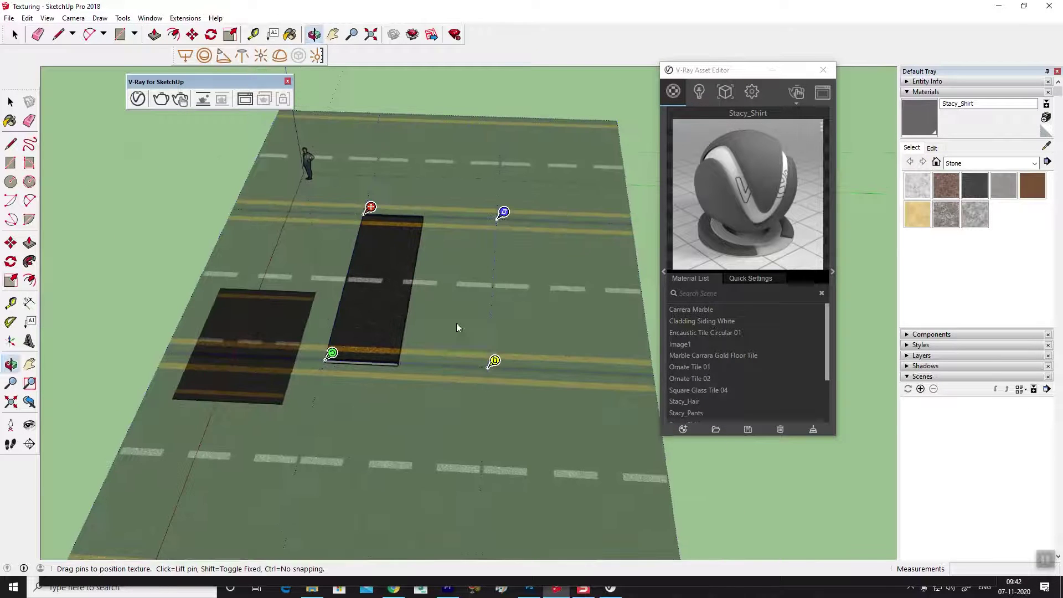
left_click_drag(371, 208, 432, 211)
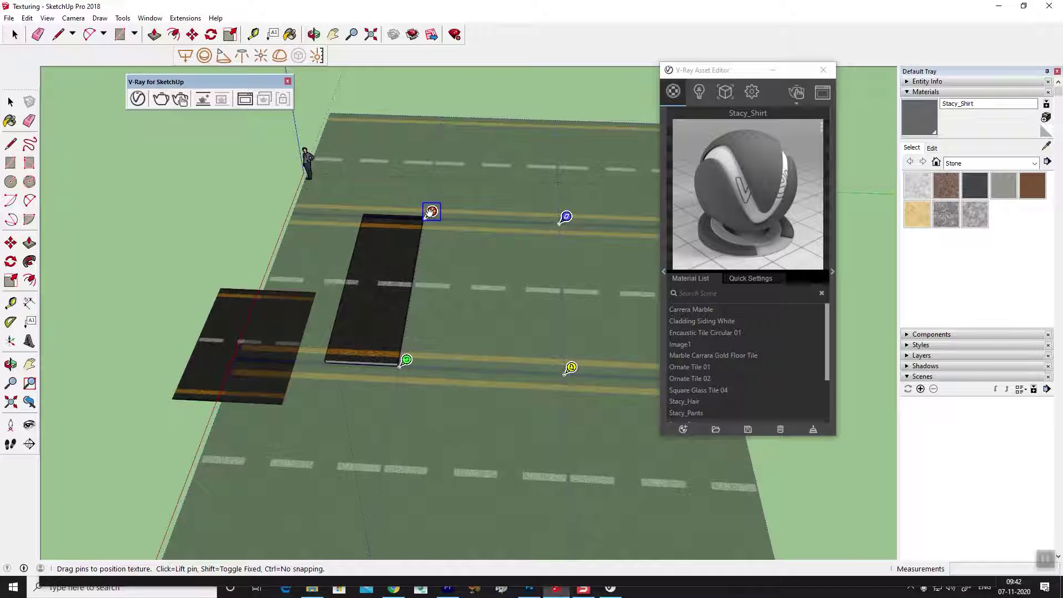
left_click_drag(408, 361, 368, 215)
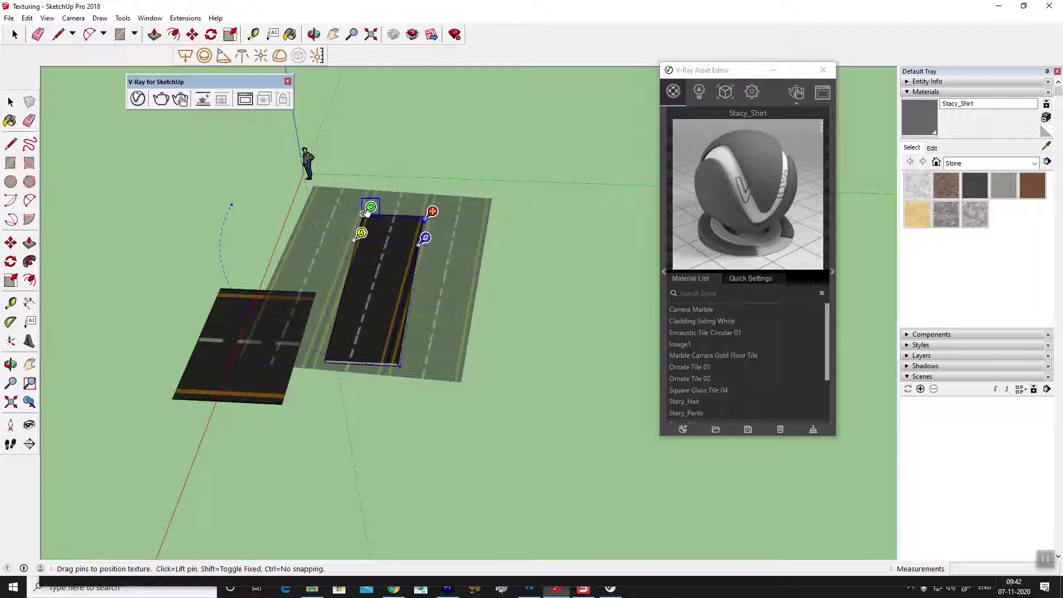
Adjust the pins so the lane lines run lengthwise, then finish positioning.
scroll(365, 305, "up", 2)
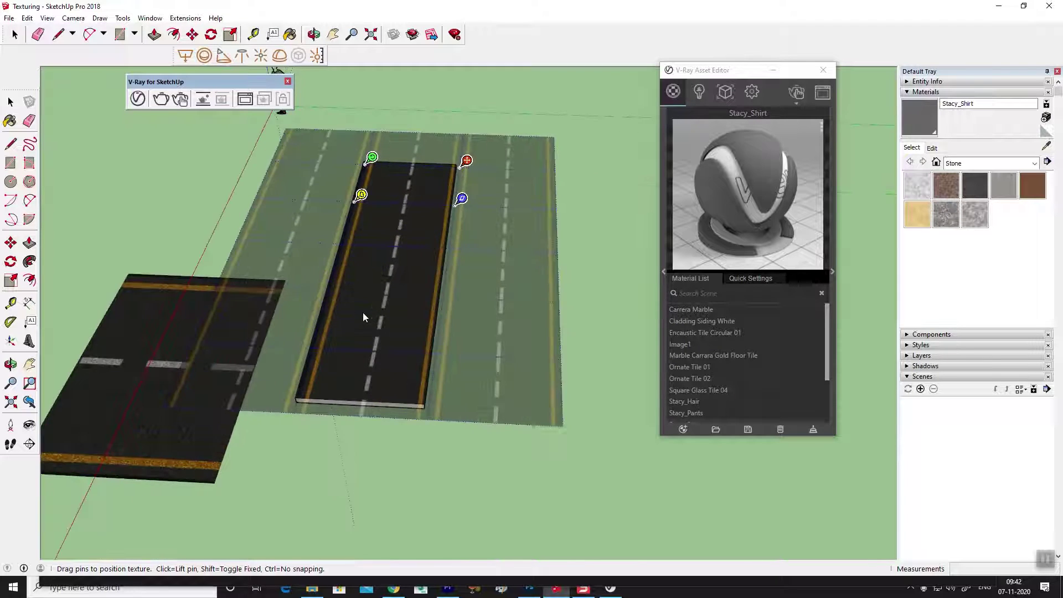
scroll(363, 312, "up", 2)
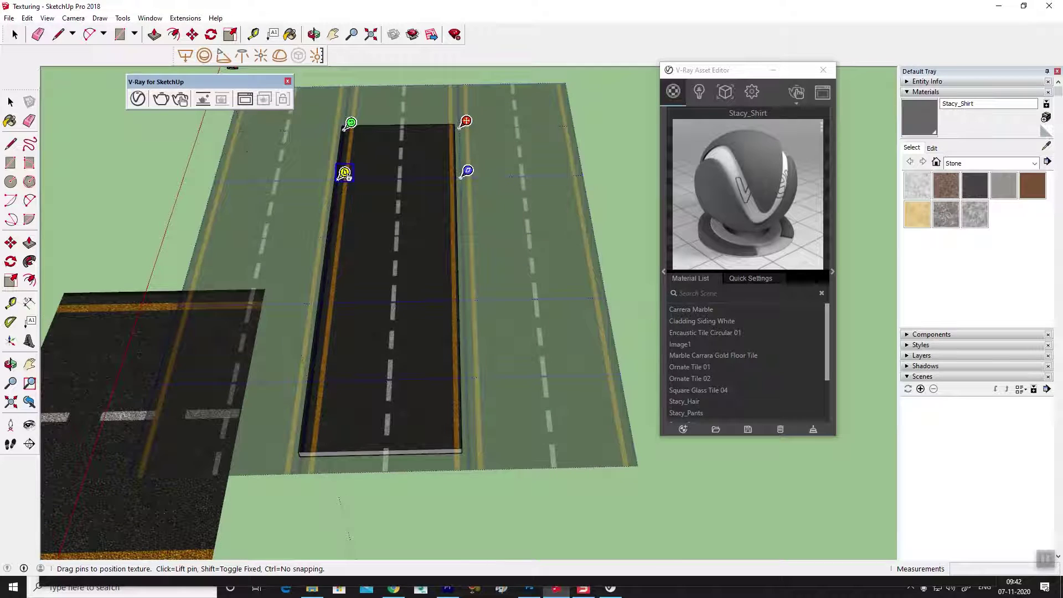
left_click_drag(344, 174, 343, 173)
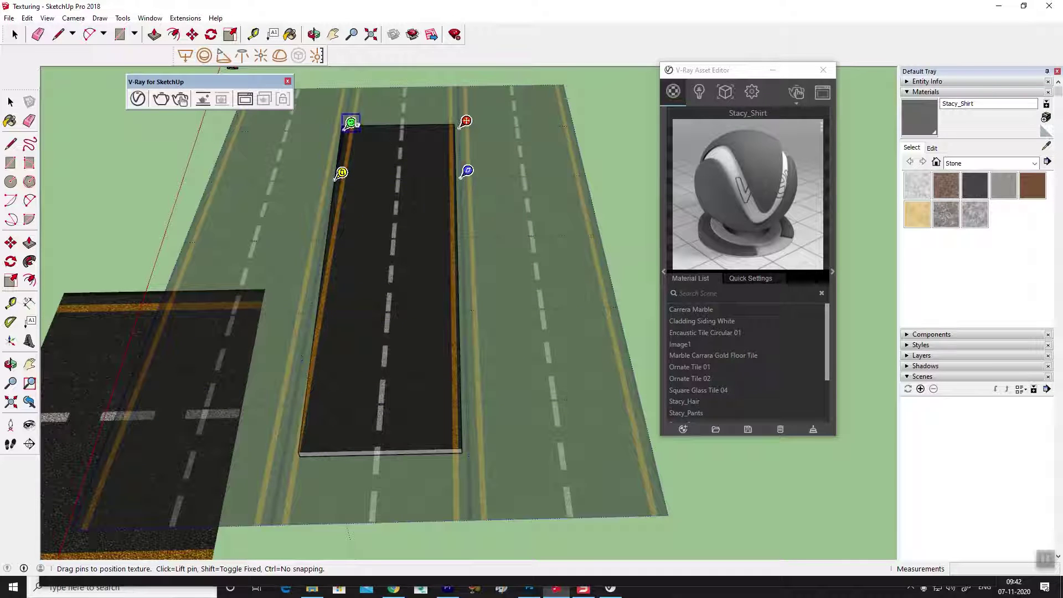
left_click_drag(342, 174, 344, 175)
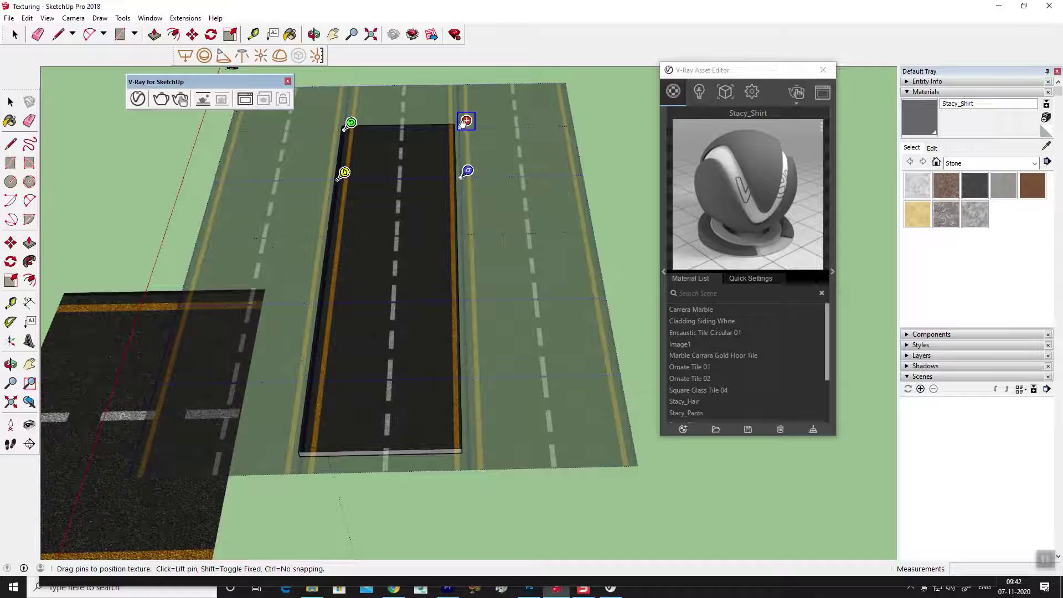
left_click_drag(465, 122, 462, 129)
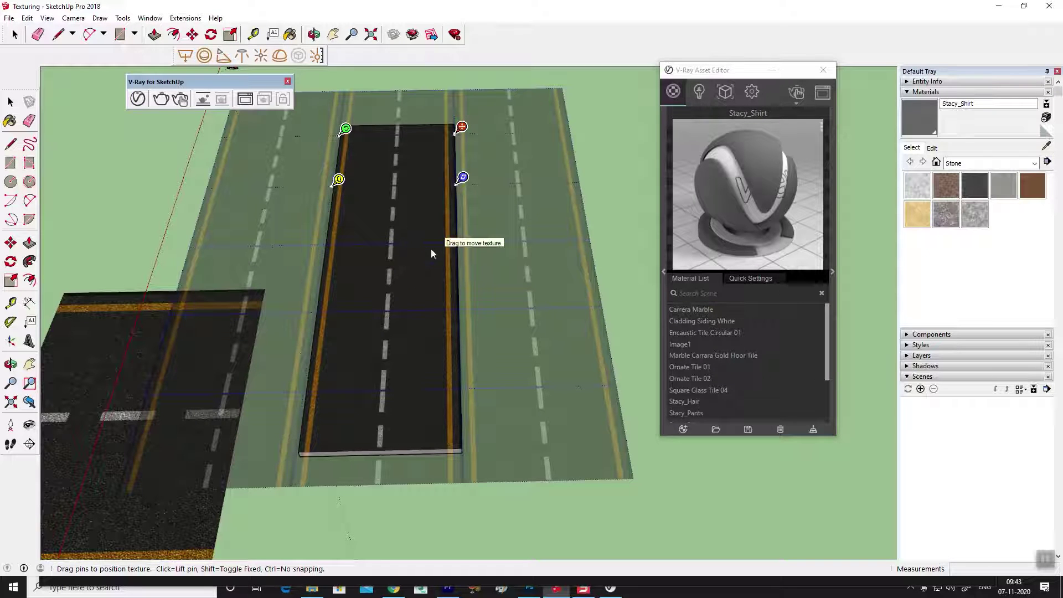
left_click(603, 217)
mouse_move(582, 225)
middle_mouse_down()
mouse_move(444, 321)
mouse_move(514, 383)
mouse_move(396, 373)
mouse_move(392, 304)
mouse_move(460, 292)
mouse_move(570, 297)
mouse_move(415, 349)
mouse_move(425, 296)
mouse_move(449, 268)
mouse_move(459, 284)
middle_mouse_up()
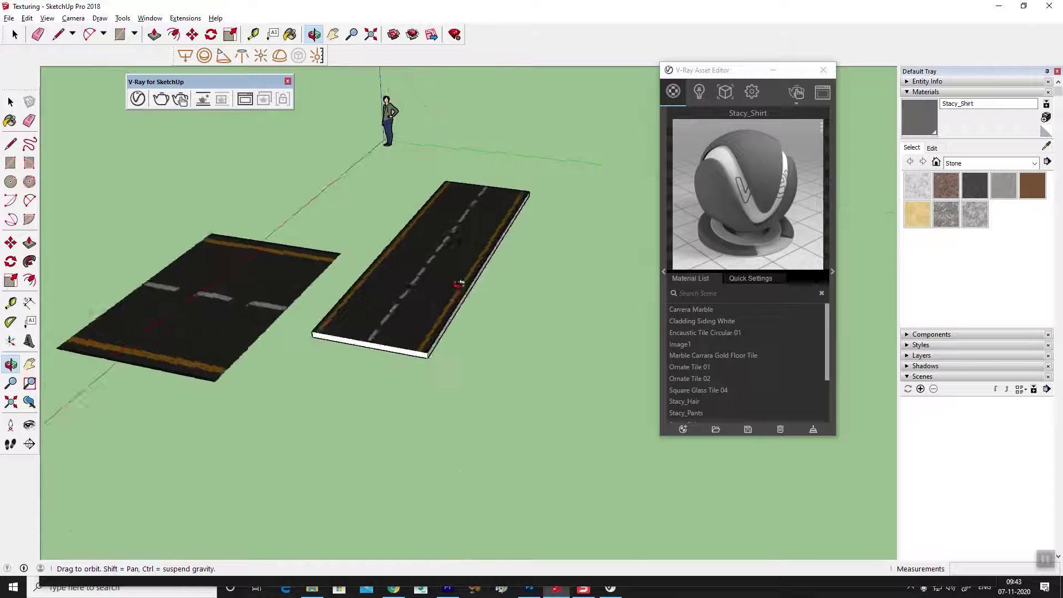
Close the V-Ray materials window and reframe the view on the road.
middle_click_drag(418, 368, 386, 374)
middle_click_drag(343, 375, 247, 357, "shift")
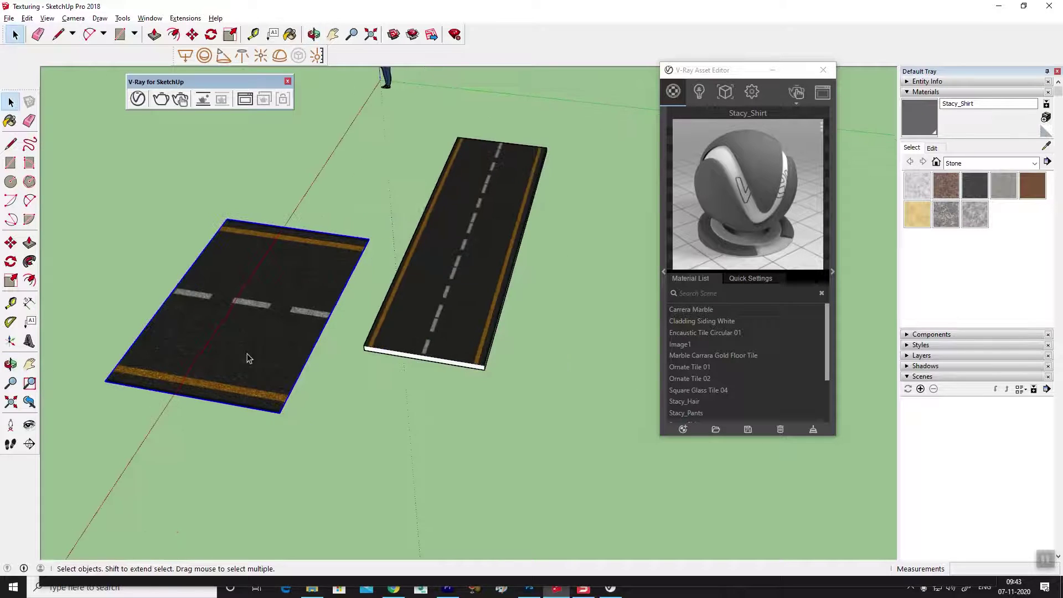
left_click(824, 76)
mouse_move(439, 297)
middle_mouse_down()
mouse_move(349, 346)
mouse_move(458, 301)
mouse_move(499, 319)
mouse_move(438, 327)
middle_mouse_up()
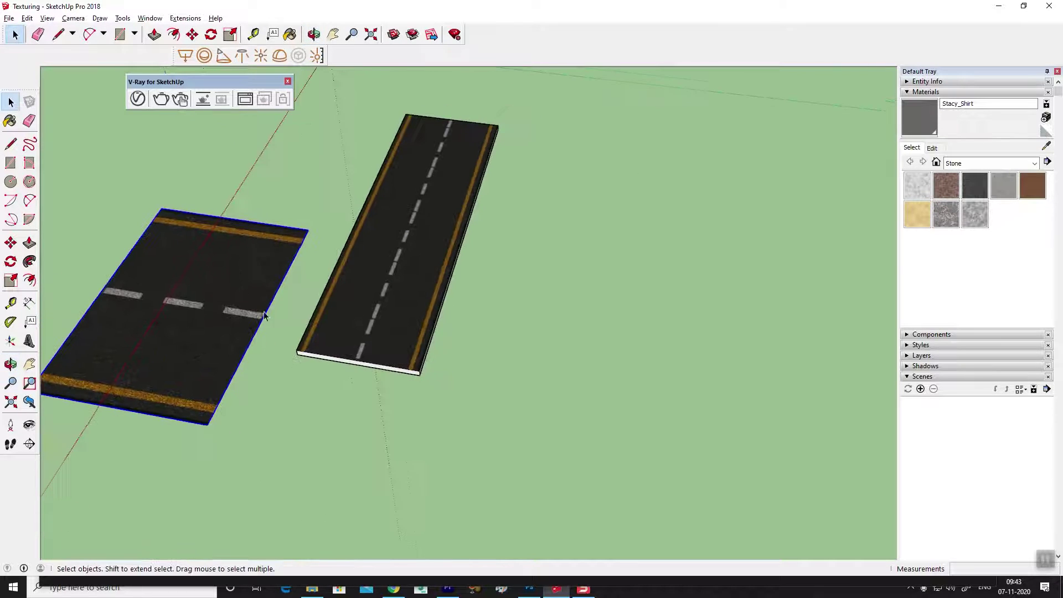
Draw a rectangle right of the road and pull it into a thin slab.
left_click(10, 163)
left_click(592, 270)
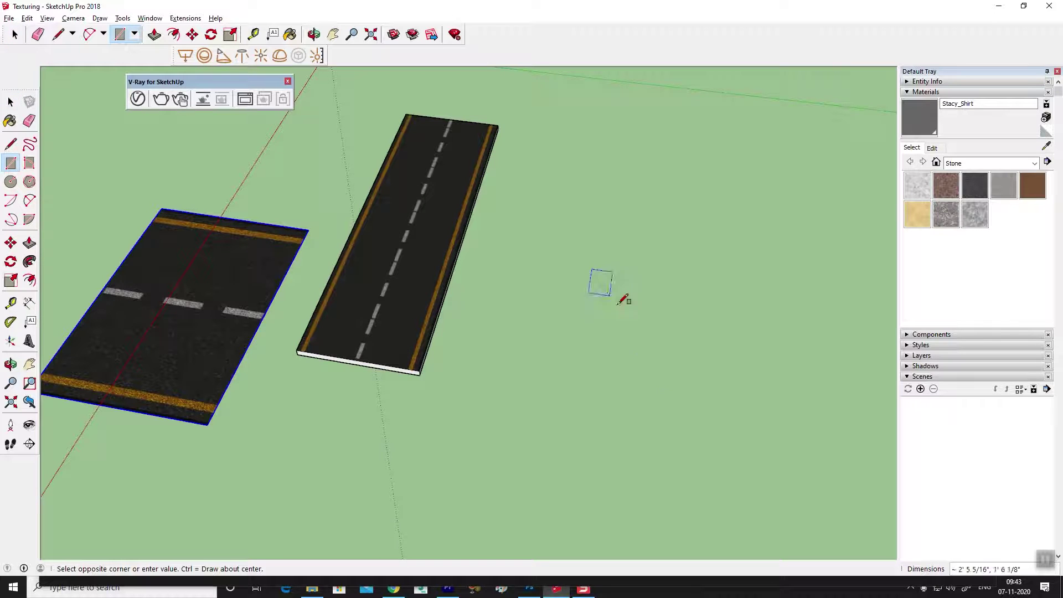
left_click(710, 364)
left_click(28, 252)
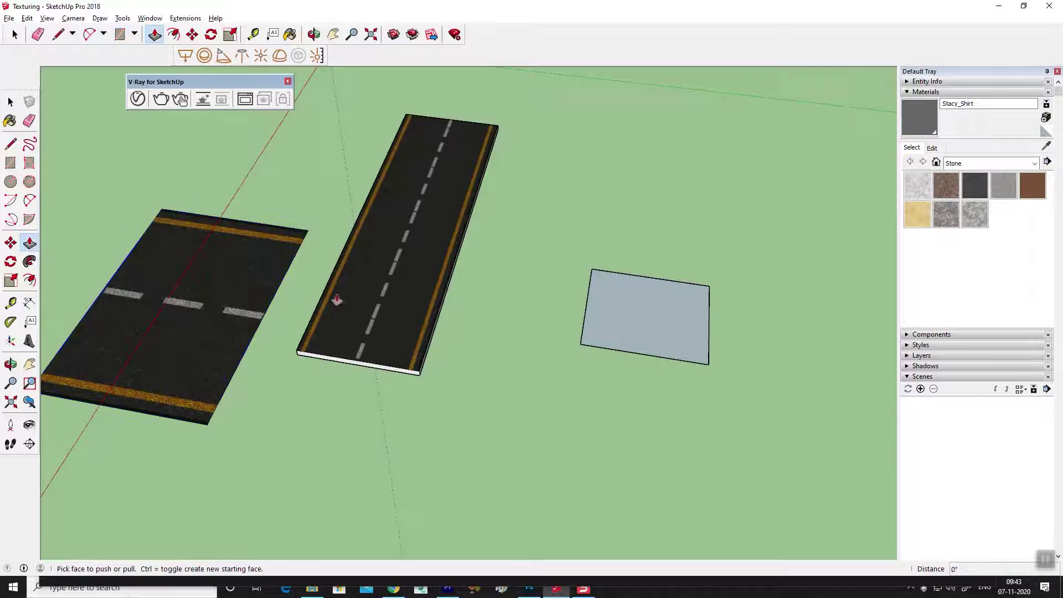
left_click_drag(637, 308, 641, 305)
mouse_move(641, 304)
middle_mouse_down()
mouse_move(532, 294)
mouse_move(542, 299)
middle_mouse_up()
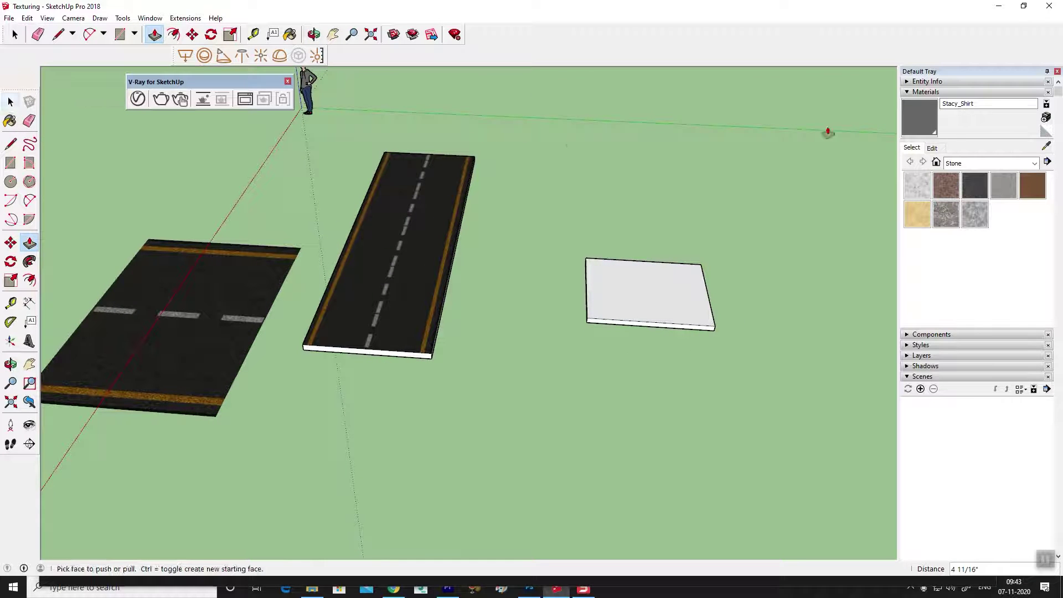
left_click(1046, 147)
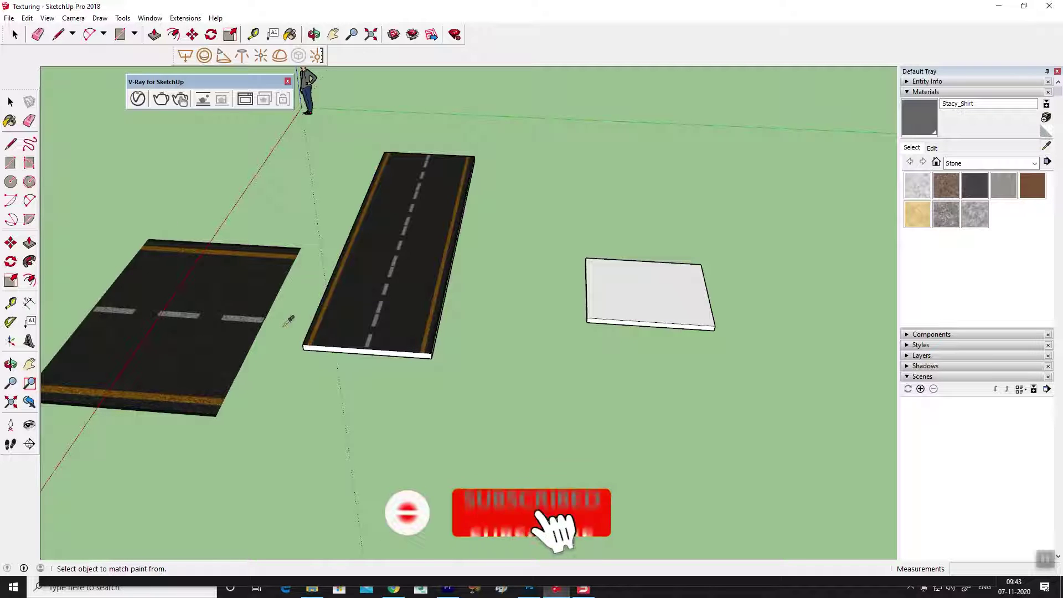
Sample the dark grey material and paint the new slab with it.
key("super+space")
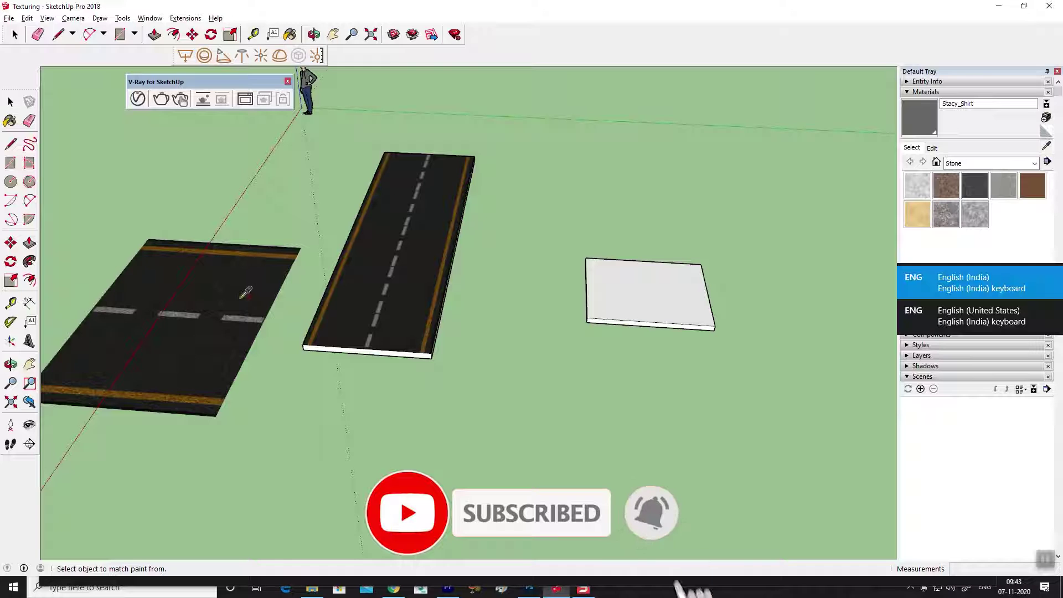
left_click(245, 292)
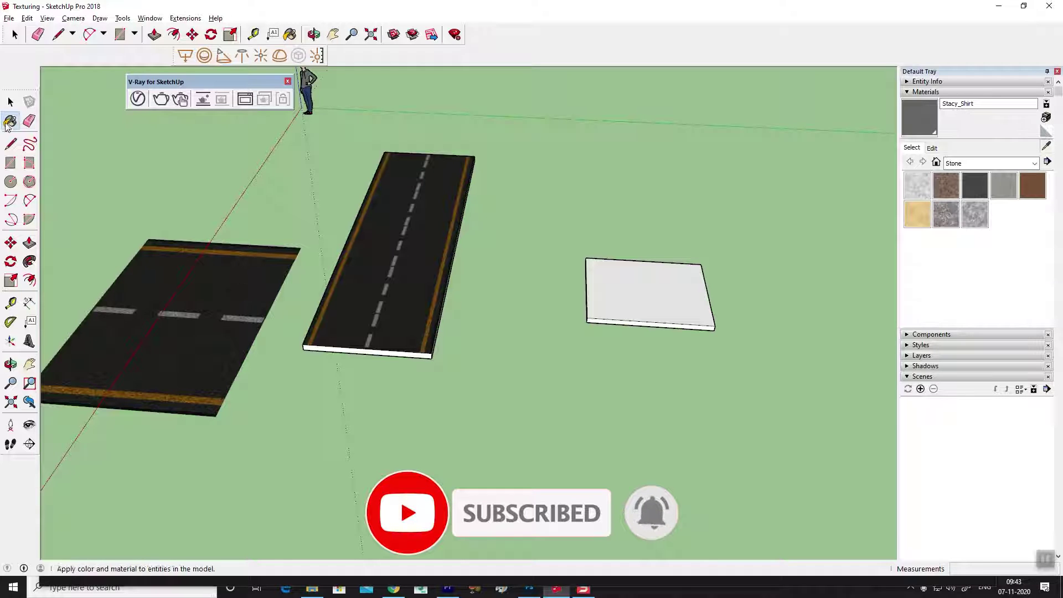
left_click(656, 294)
scroll(656, 294, "up", 2)
scroll(553, 343, "down", 3)
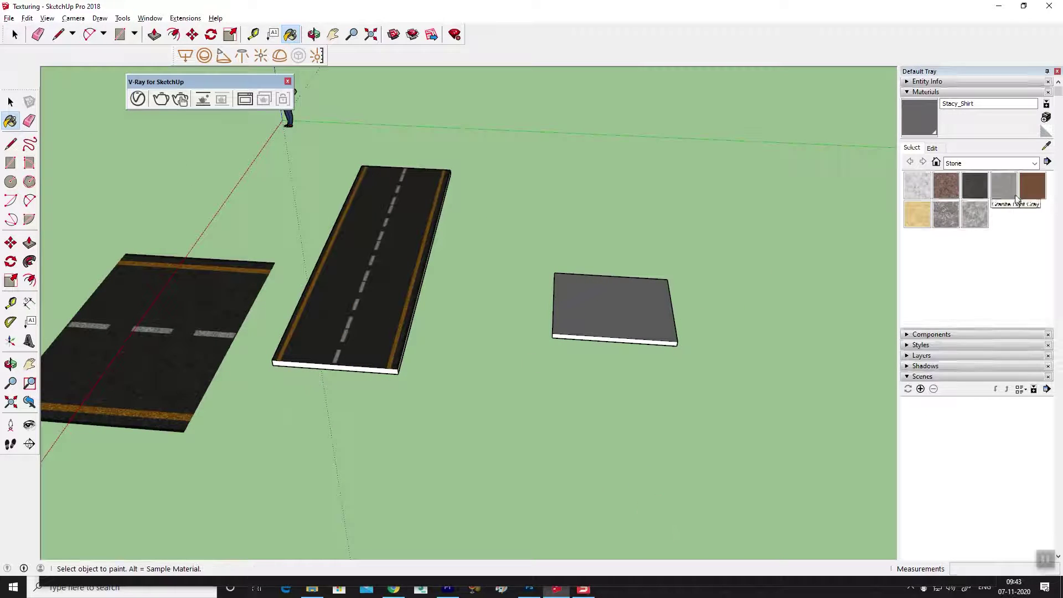
Box-select the flat road picture on the left and delete it.
left_click(1047, 147)
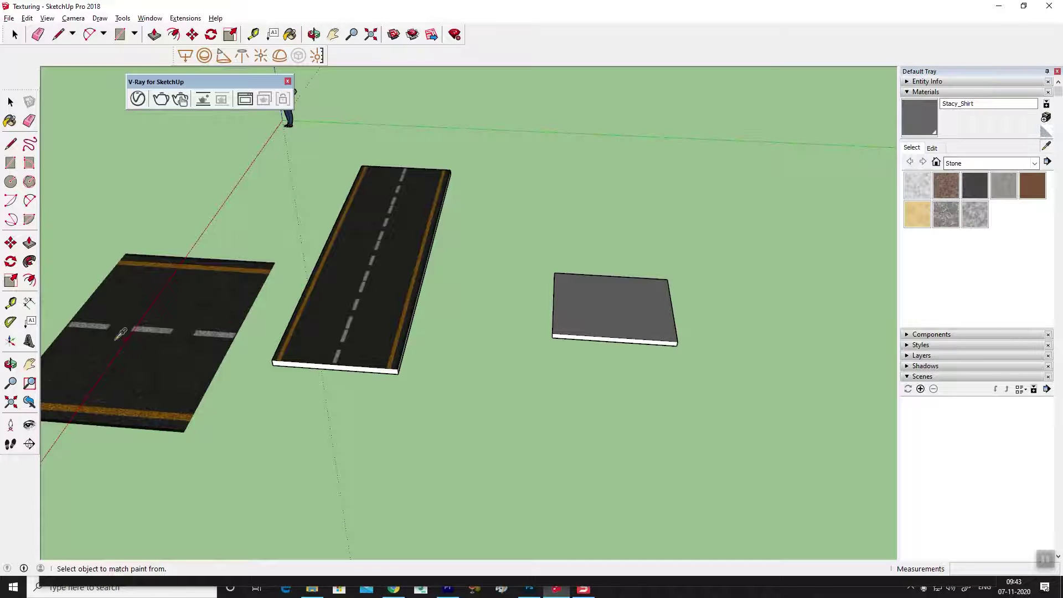
scroll(186, 347, "down", 2)
middle_click_drag(186, 347, 111, 327)
left_click(10, 103)
left_click_drag(194, 259, 395, 449)
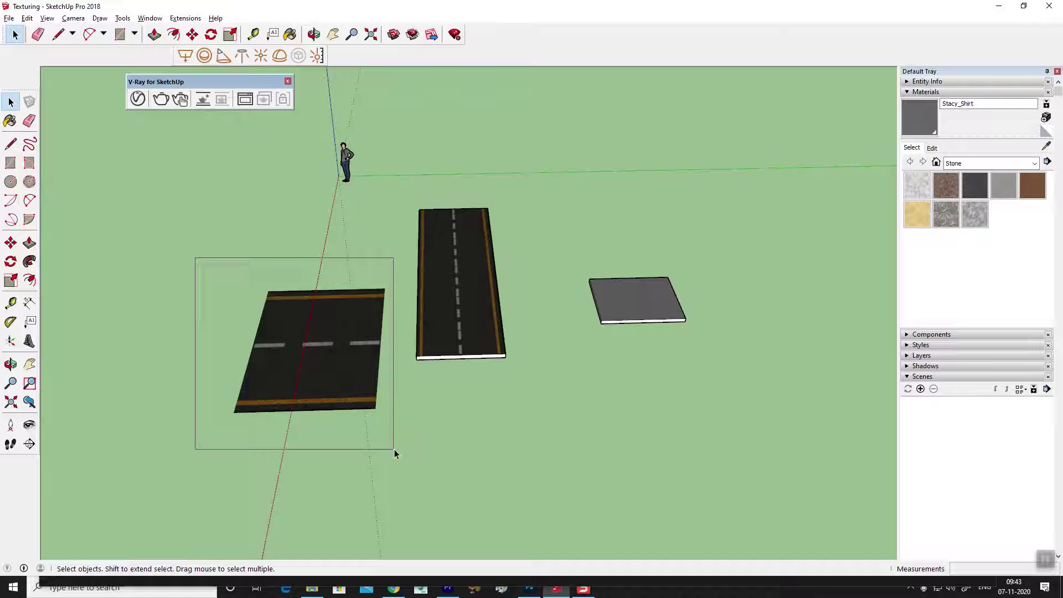
key("Delete")
scroll(471, 335, "up", 2)
mouse_move(486, 333)
middle_mouse_down()
mouse_move(636, 349)
mouse_move(460, 323)
mouse_move(388, 372)
mouse_move(489, 408)
mouse_move(550, 414)
mouse_move(472, 391)
middle_mouse_up()
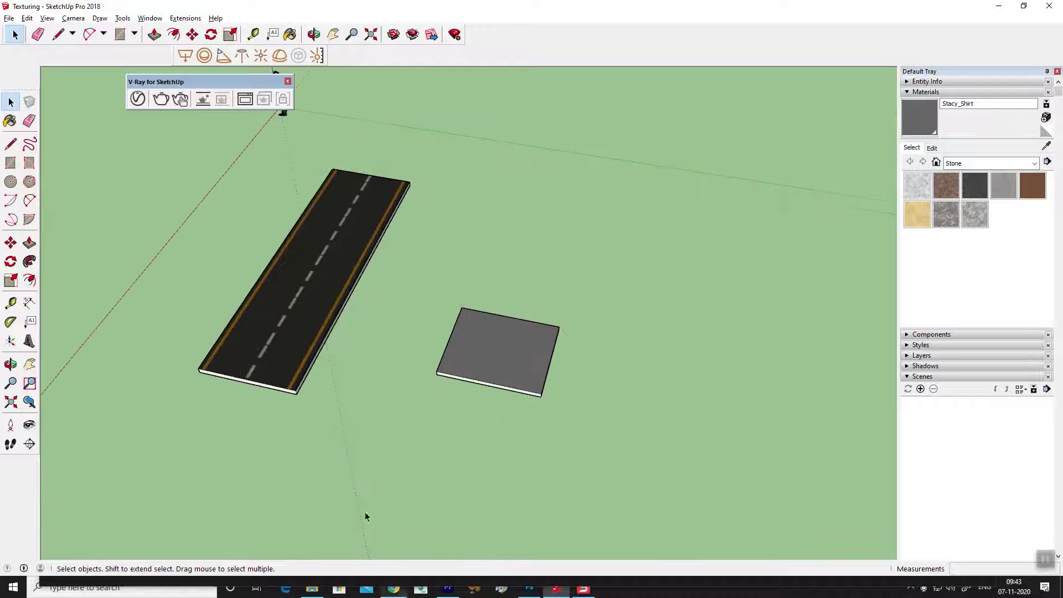
Open the File > Import window and cancel it without importing.
left_click(9, 17)
mouse_move(29, 188)
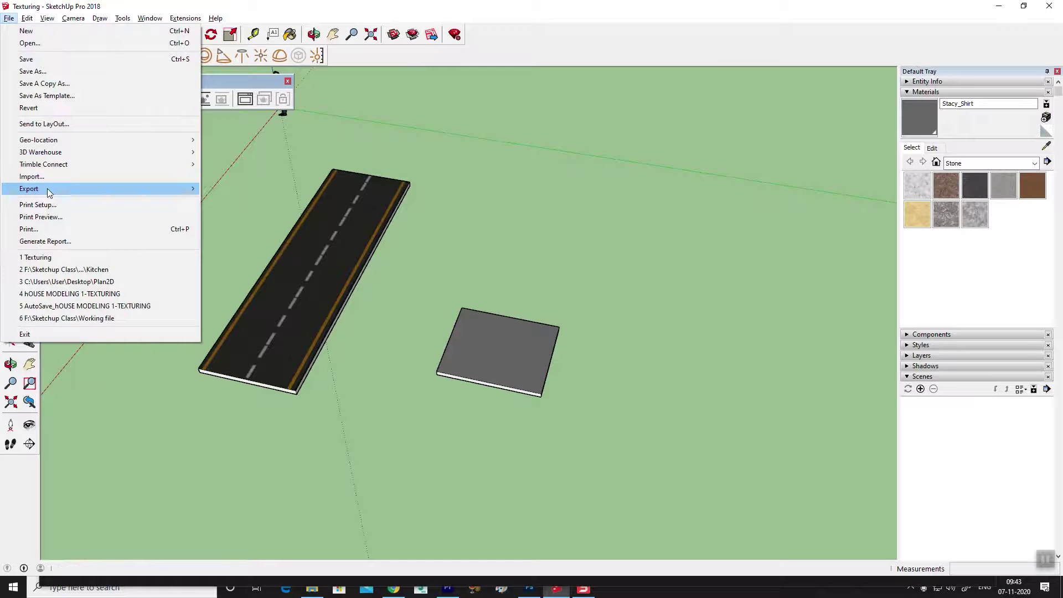
left_click(32, 176)
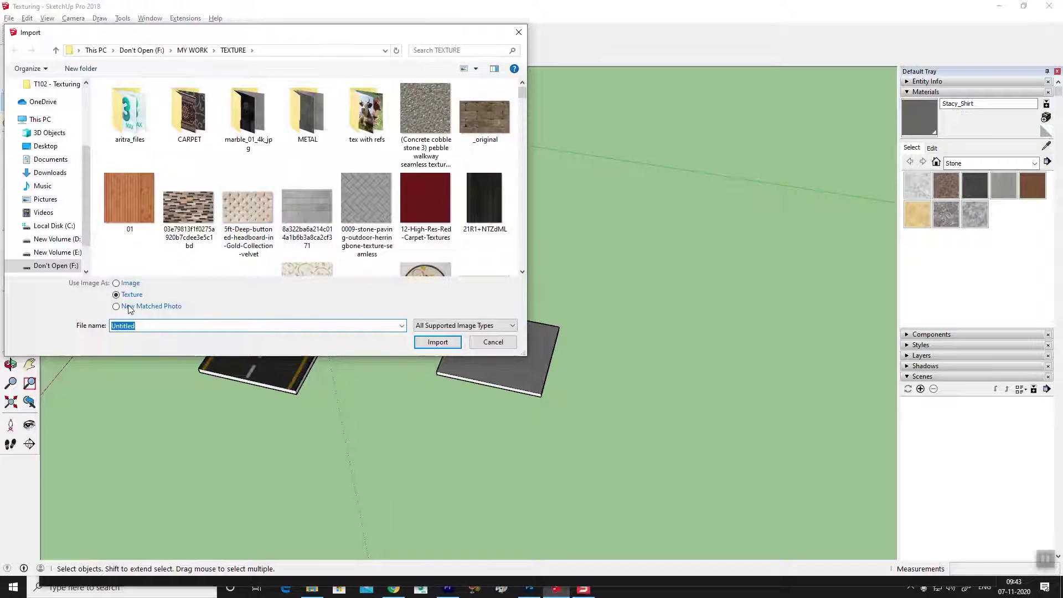
left_click(516, 343)
scroll(520, 357, "up", 2)
mouse_move(513, 370)
middle_mouse_down()
mouse_move(399, 357)
mouse_move(262, 367)
mouse_move(200, 267)
middle_mouse_up()
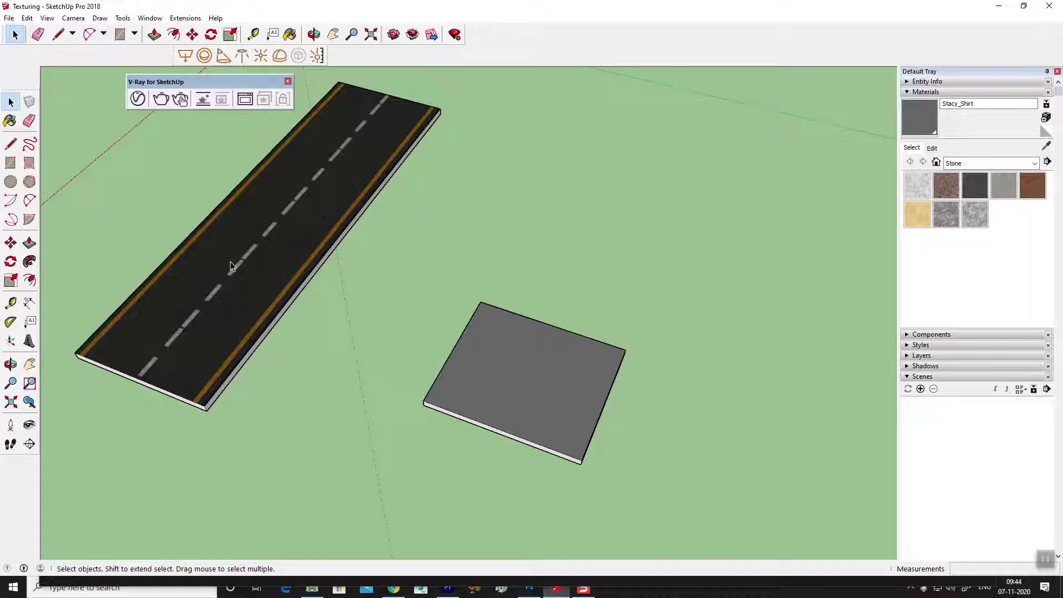
Paint the grey slab with the Herringbone material from the Tile category.
left_click(1035, 163)
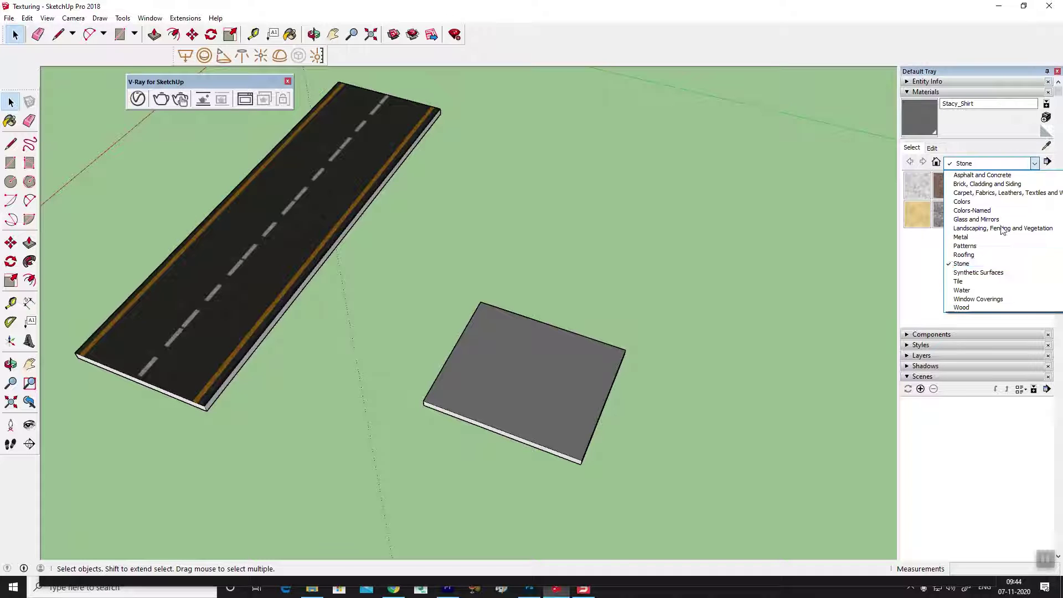
left_click(978, 288)
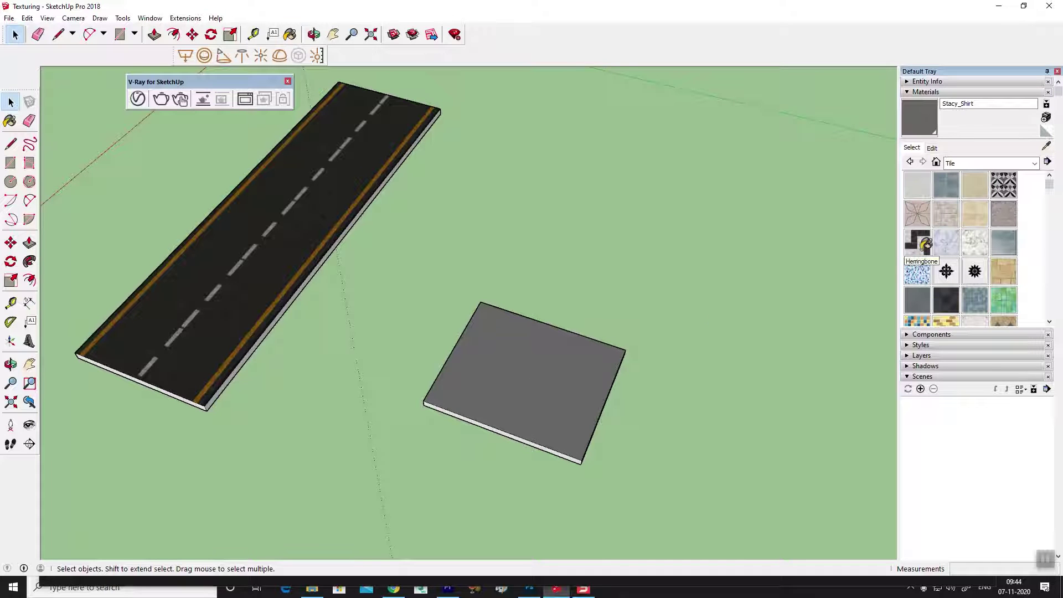
left_click(919, 243)
left_click(527, 369)
scroll(527, 372, "up", 3)
scroll(527, 383, "up", 3)
mouse_move(527, 387)
middle_mouse_down()
mouse_move(512, 308)
mouse_move(367, 268)
middle_mouse_up()
Enter Texture Position on the herringbone tile, then stretch, slide, distort and shrink the pattern.
right_click(403, 272)
mouse_move(455, 416)
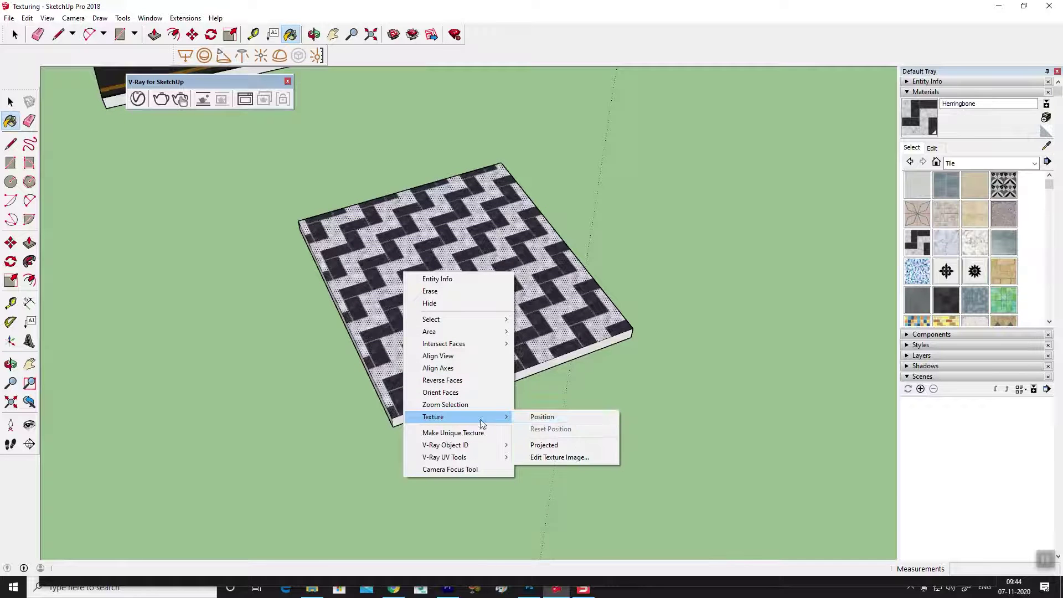
left_click(574, 414)
middle_click_drag(565, 380, 481, 336)
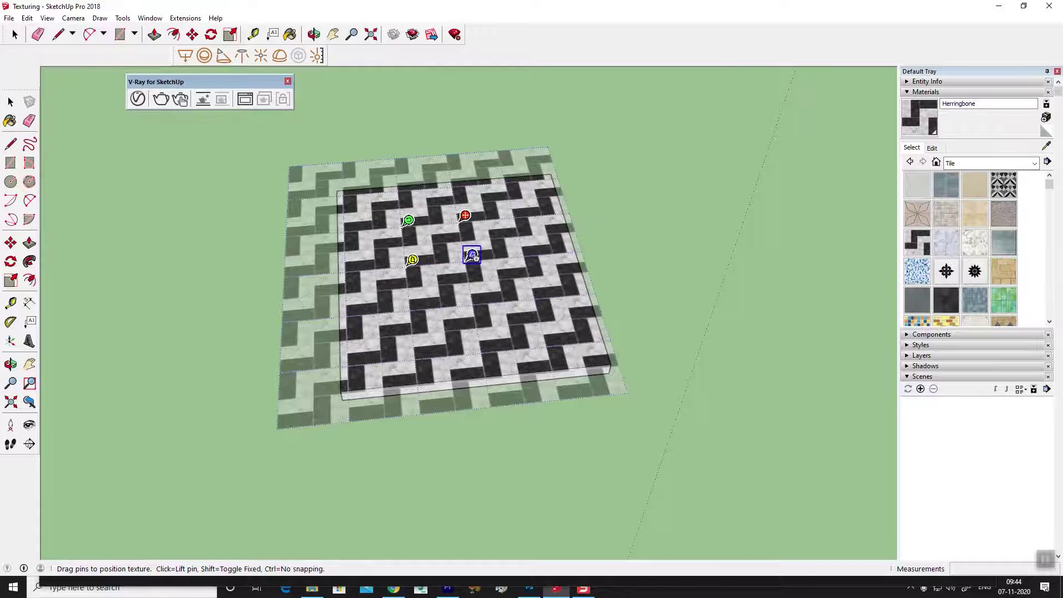
left_click_drag(468, 258, 609, 361)
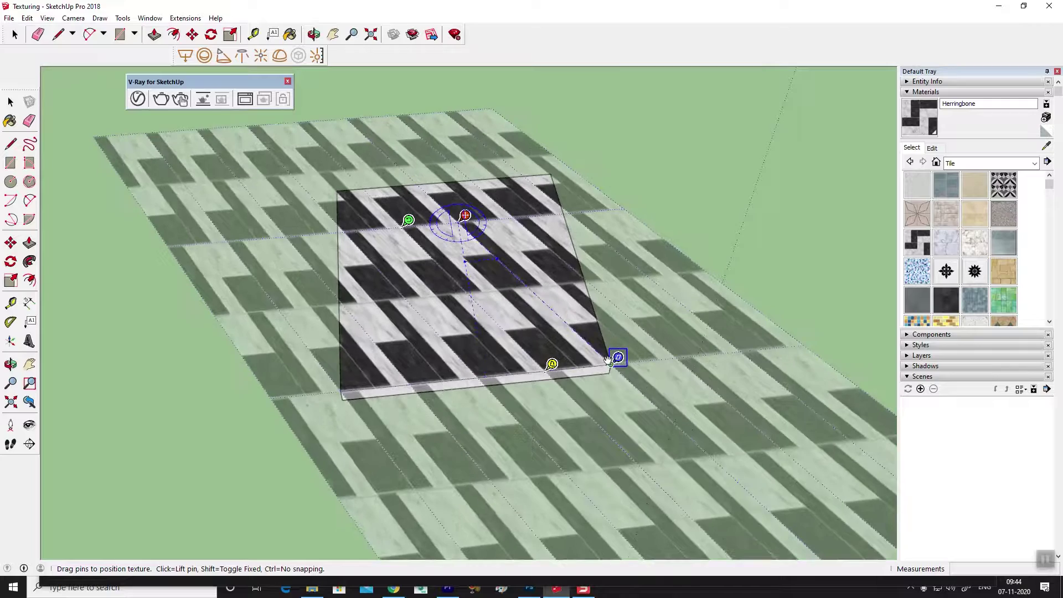
mouse_move(465, 217)
left_mouse_down()
mouse_move(554, 168)
mouse_move(344, 183)
left_mouse_up()
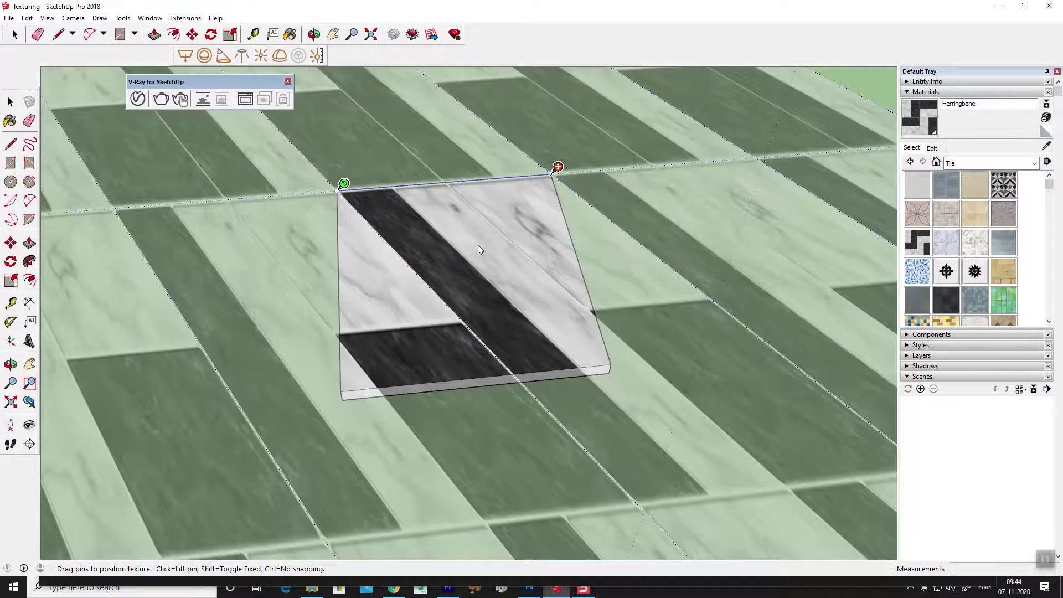
scroll(480, 250, "down", 3)
scroll(560, 288, "down", 3)
left_click_drag(644, 396, 505, 302)
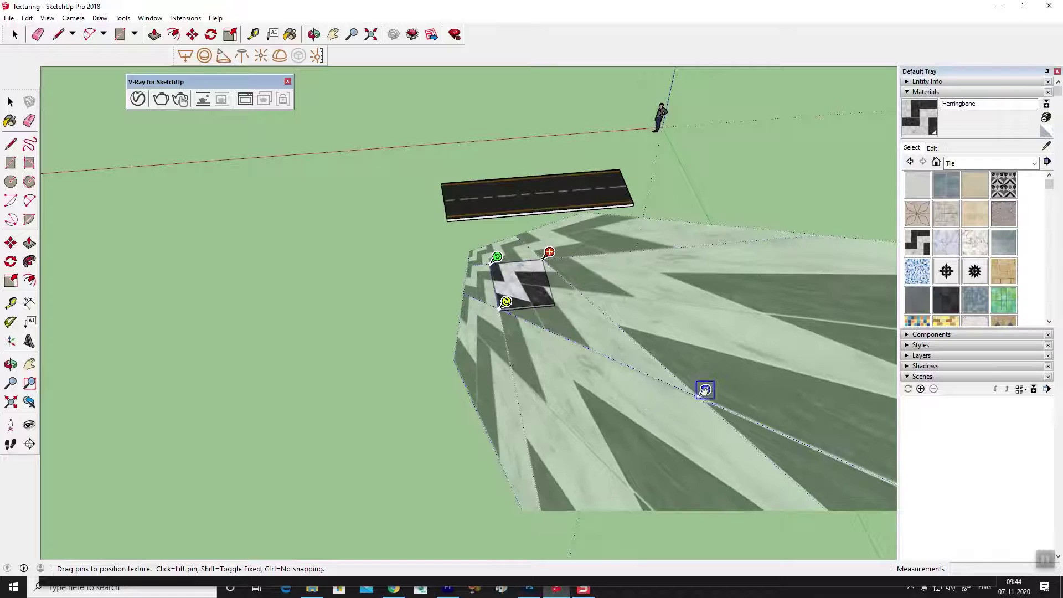
left_click_drag(706, 390, 561, 297)
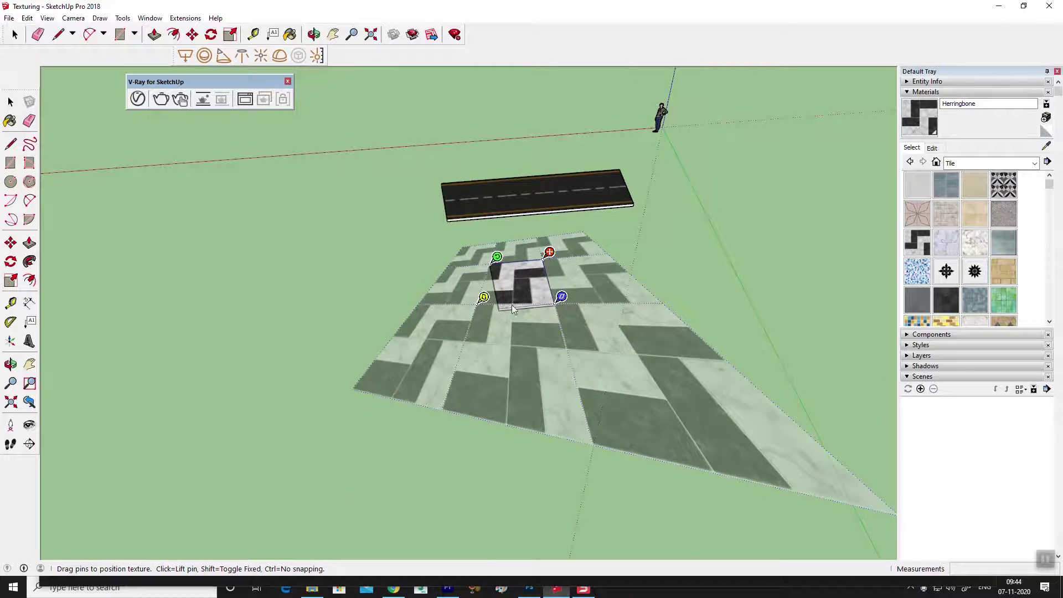
middle_click_drag(512, 309, 520, 339)
left_click_drag(465, 311, 504, 317)
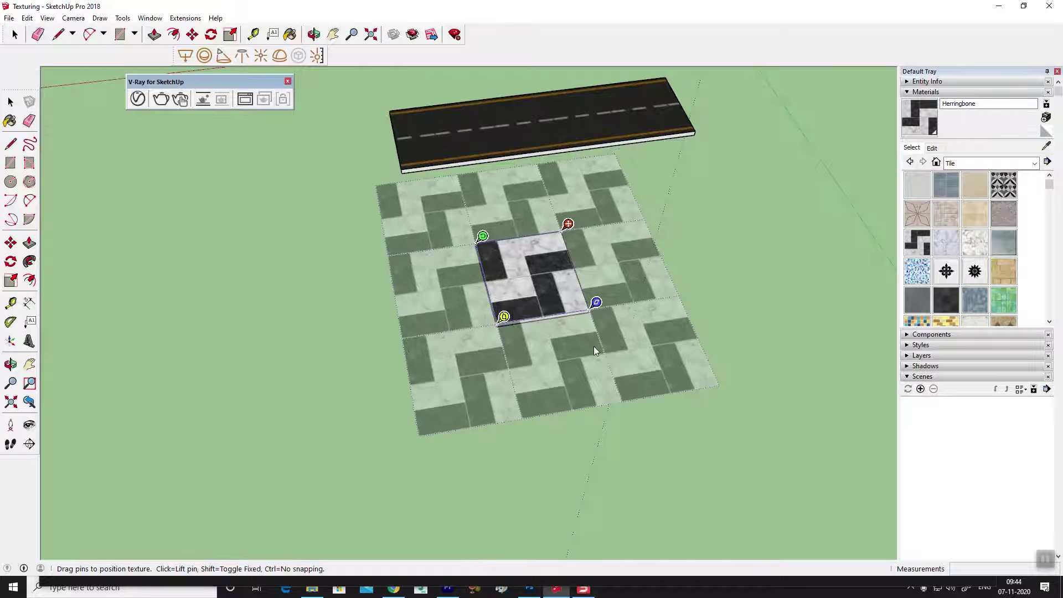
Shift, skew, rotate and rescale the herringbone texture, then confirm the new placement.
scroll(533, 322, "up", 2)
scroll(533, 321, "up", 3)
scroll(533, 321, "up", 3)
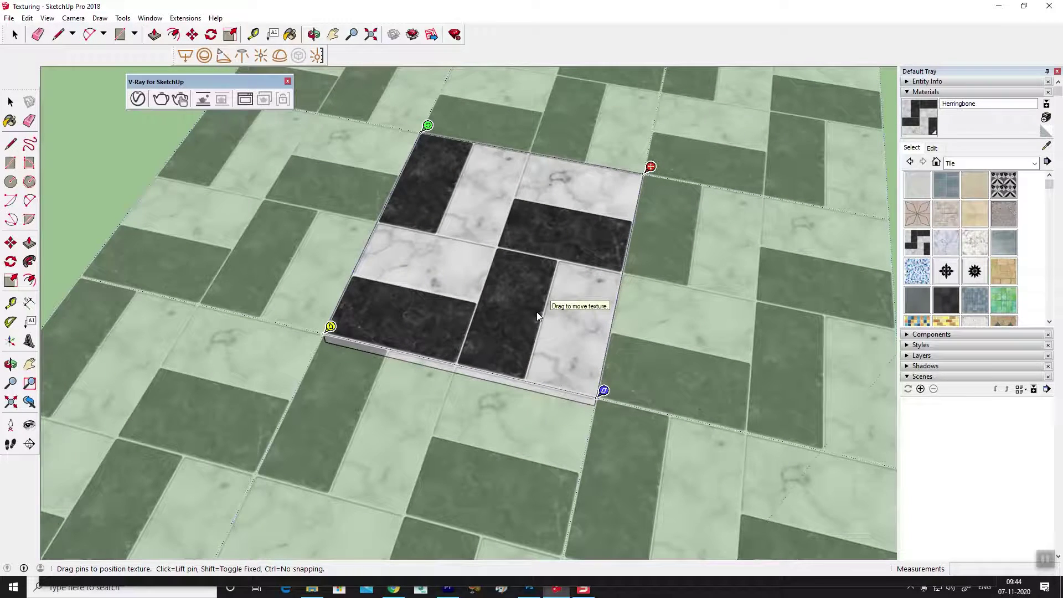
scroll(516, 252, "down", 2)
scroll(517, 252, "down", 2)
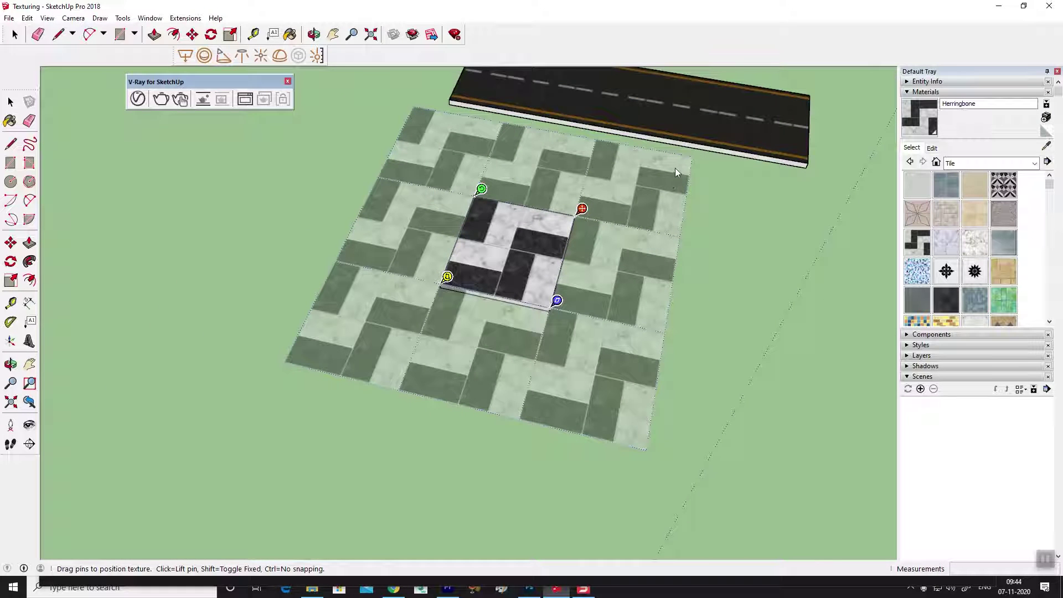
mouse_move(582, 208)
left_mouse_down()
mouse_move(445, 283)
mouse_move(507, 277)
mouse_move(579, 220)
left_mouse_up()
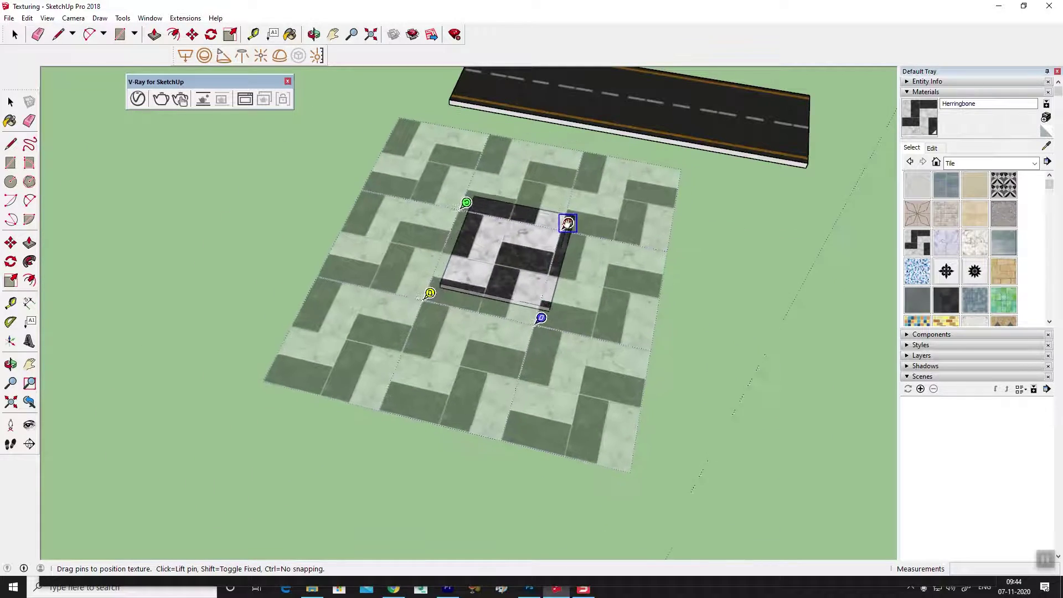
left_click_drag(579, 220, 590, 214)
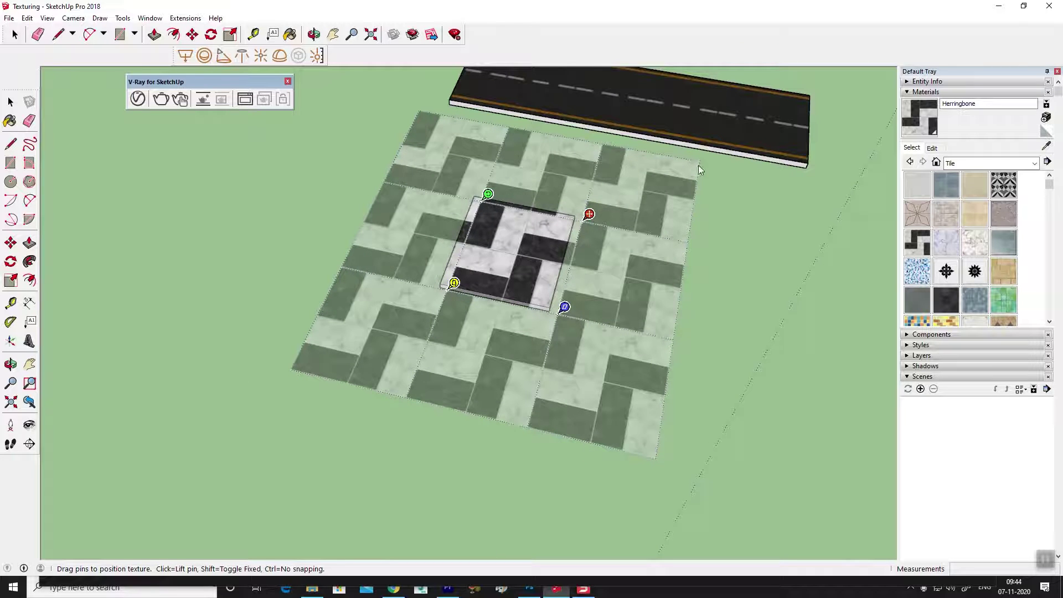
left_click_drag(699, 168, 573, 216)
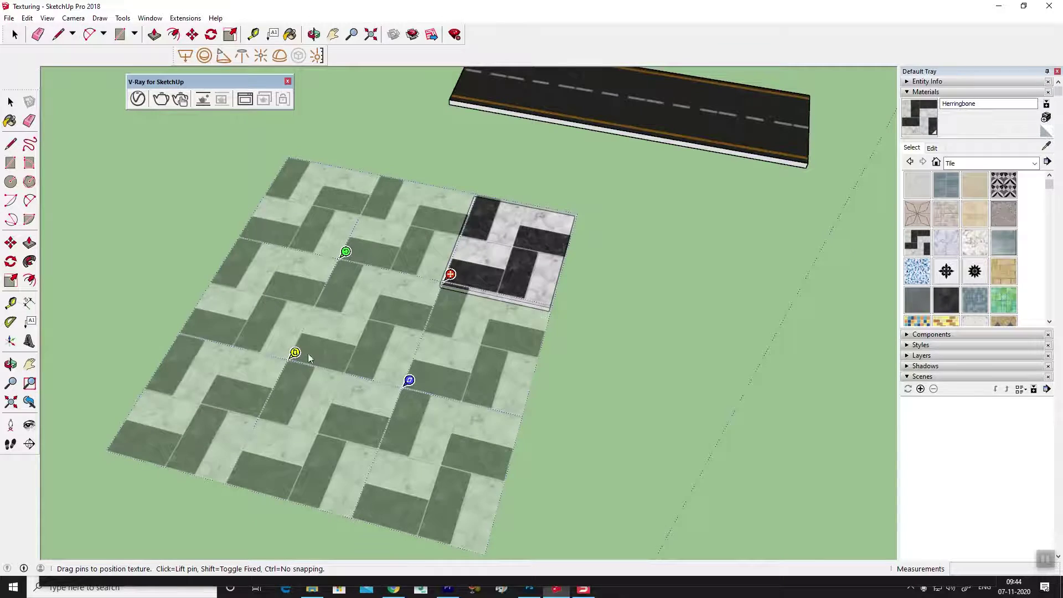
mouse_move(293, 354)
left_mouse_down()
mouse_move(323, 292)
mouse_move(294, 354)
left_mouse_up()
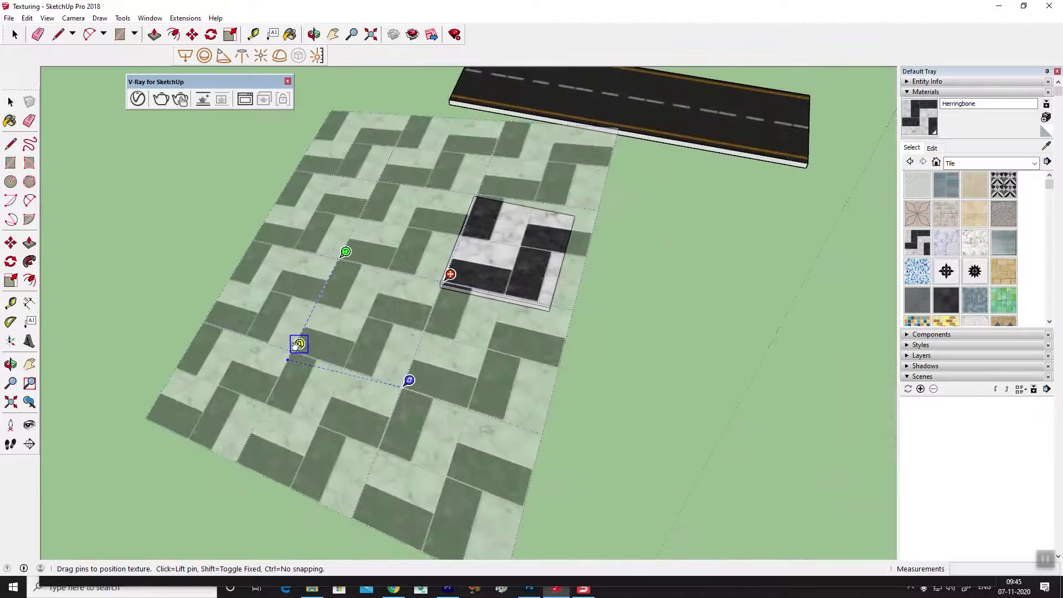
mouse_move(408, 380)
left_mouse_down()
mouse_move(399, 361)
mouse_move(413, 360)
mouse_move(398, 361)
left_mouse_up()
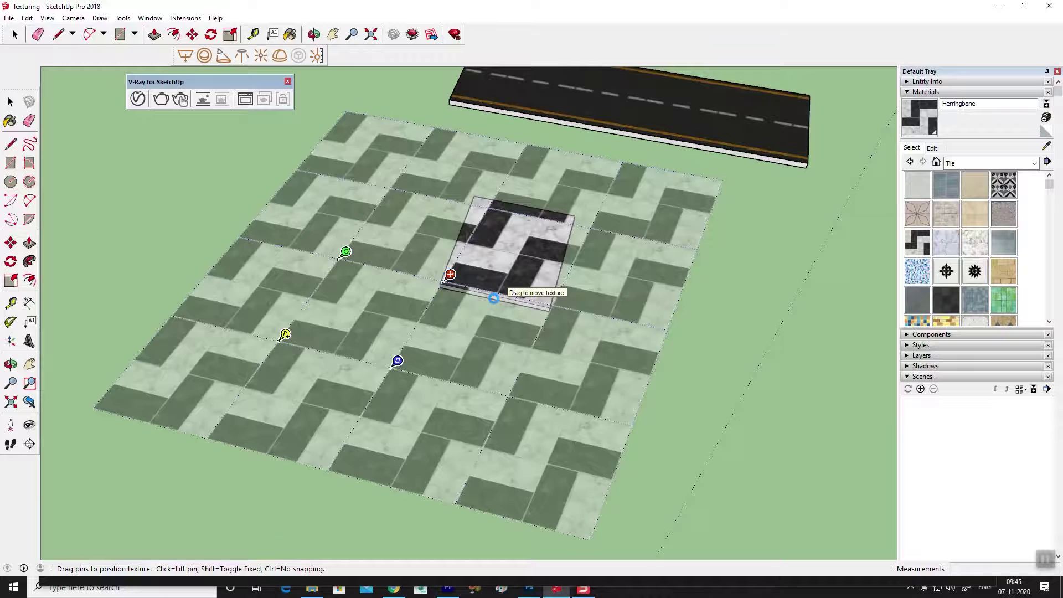
key("Return")
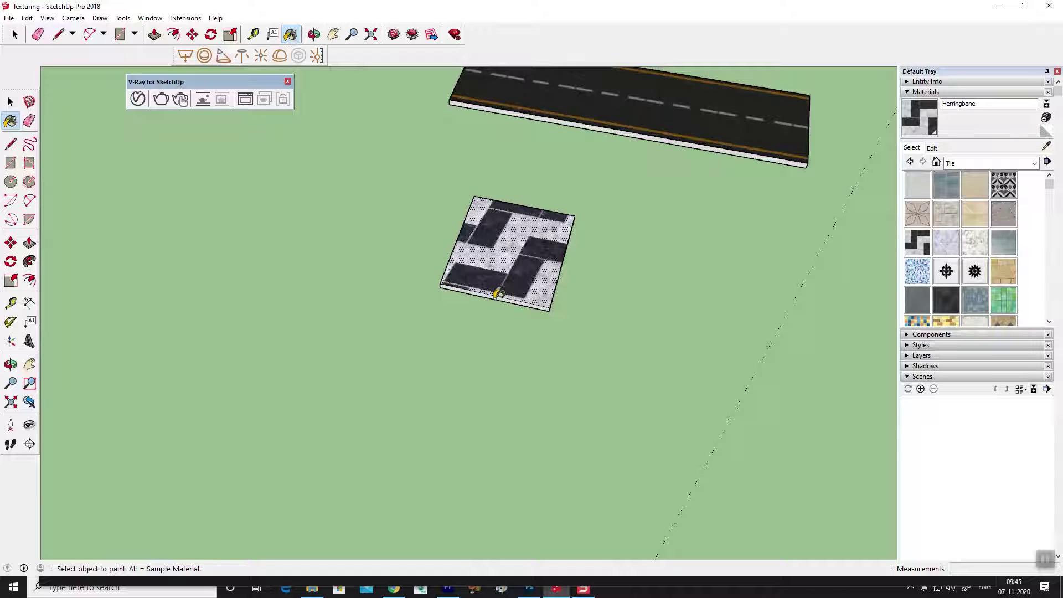
Orbit to see both slabs, then select the herringbone tile and delete it.
scroll(522, 297, "up", 2)
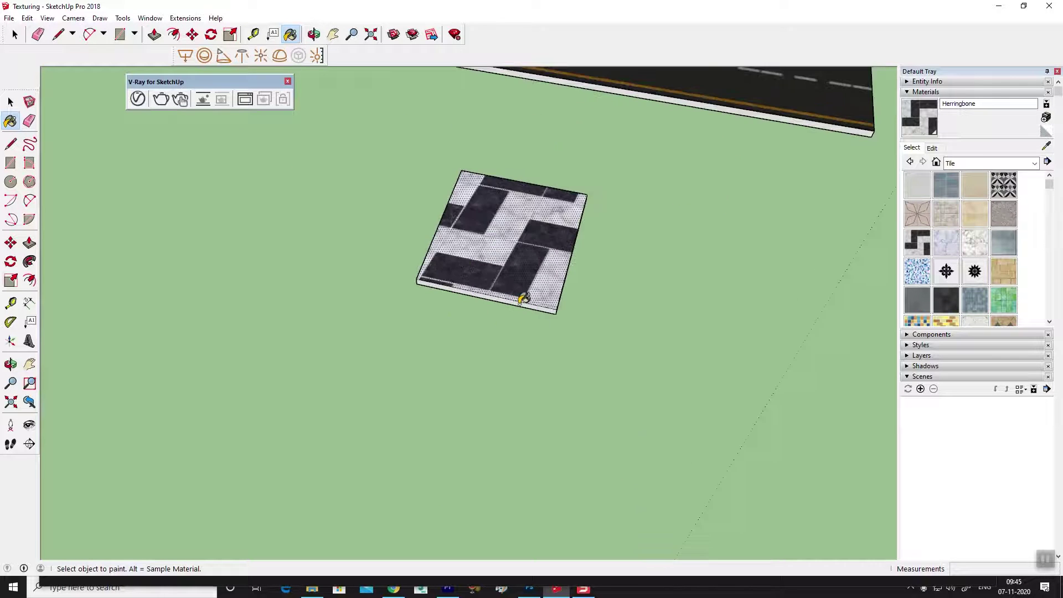
scroll(530, 300, "up", 2)
middle_click_drag(530, 299, 389, 331)
scroll(529, 280, "down", 3)
mouse_move(529, 280)
middle_mouse_down()
mouse_move(878, 289)
mouse_move(793, 316)
mouse_move(372, 247)
middle_mouse_up()
scroll(372, 247, "up", 2)
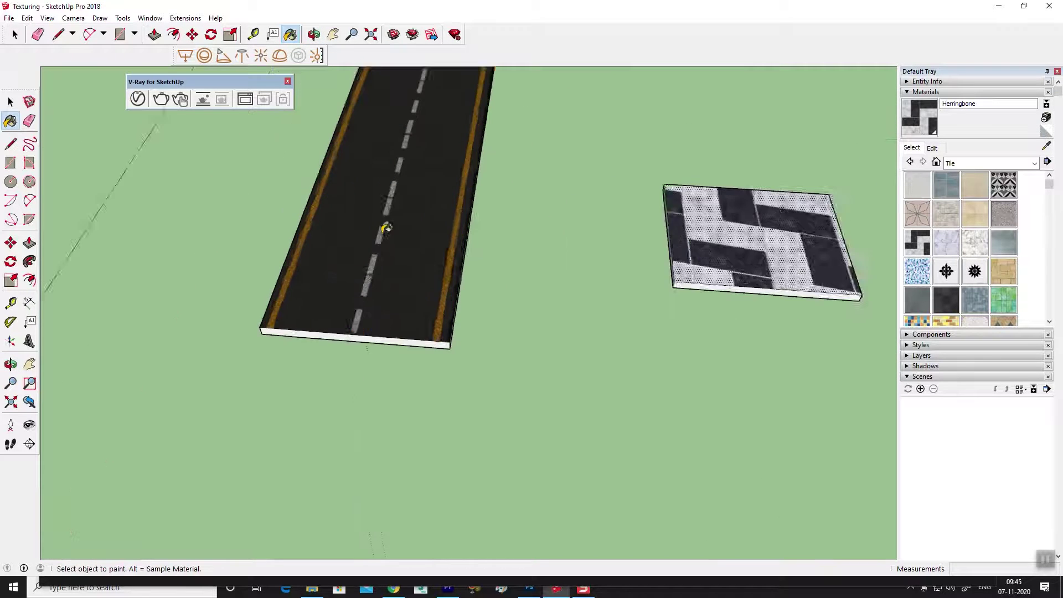
scroll(380, 233, "down", 2)
middle_click_drag(380, 304, 231, 69)
key("space")
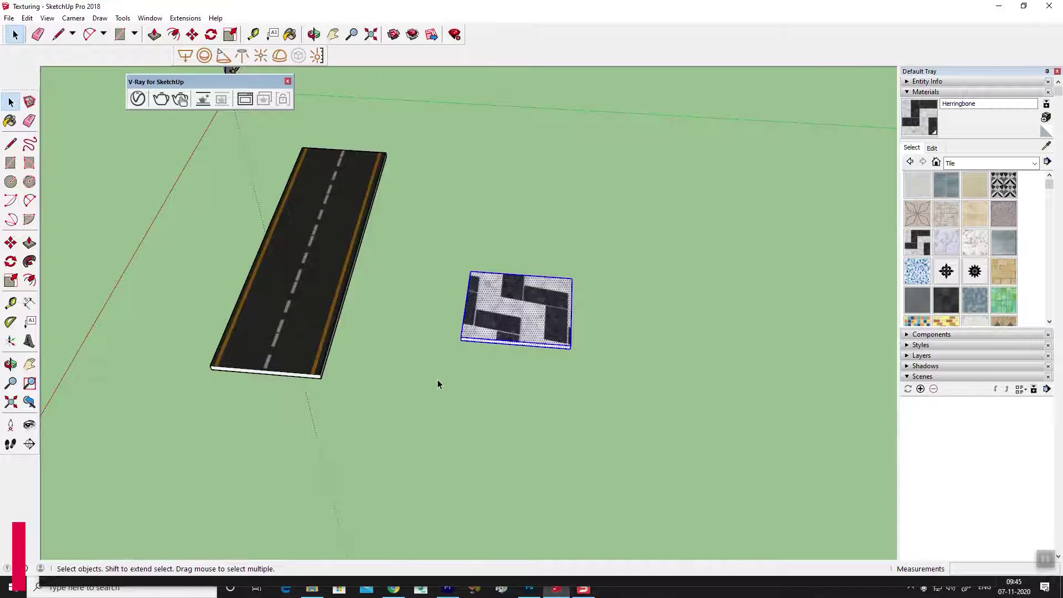
key("Delete")
mouse_move(430, 368)
middle_mouse_down()
mouse_move(383, 307)
mouse_move(380, 363)
mouse_move(370, 306)
mouse_move(372, 318)
middle_mouse_up()
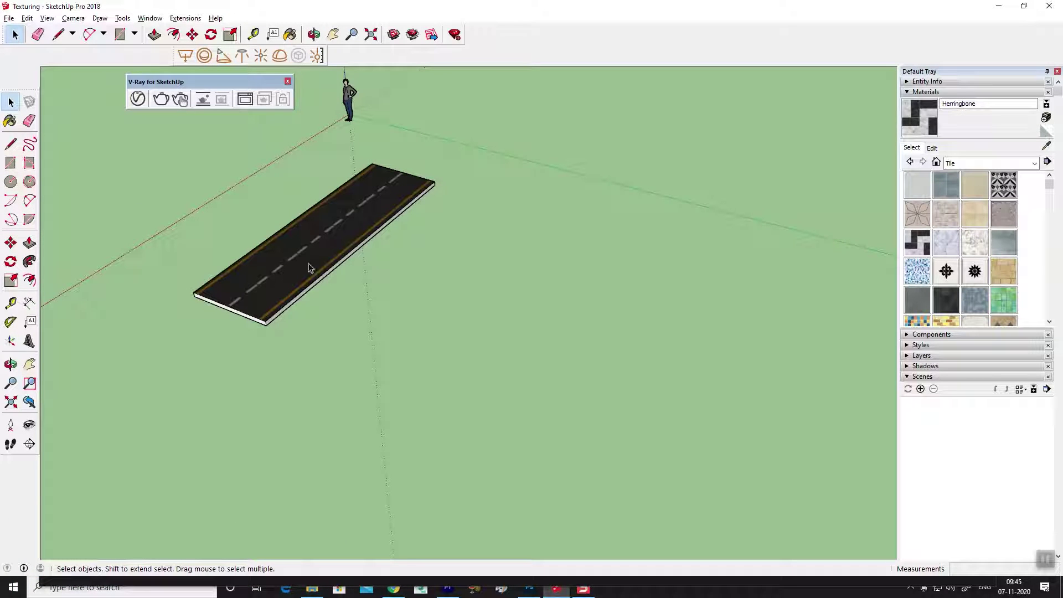
Draw an S-curve from two connected 2-Point Arcs beside the road slab.
left_click(11, 204)
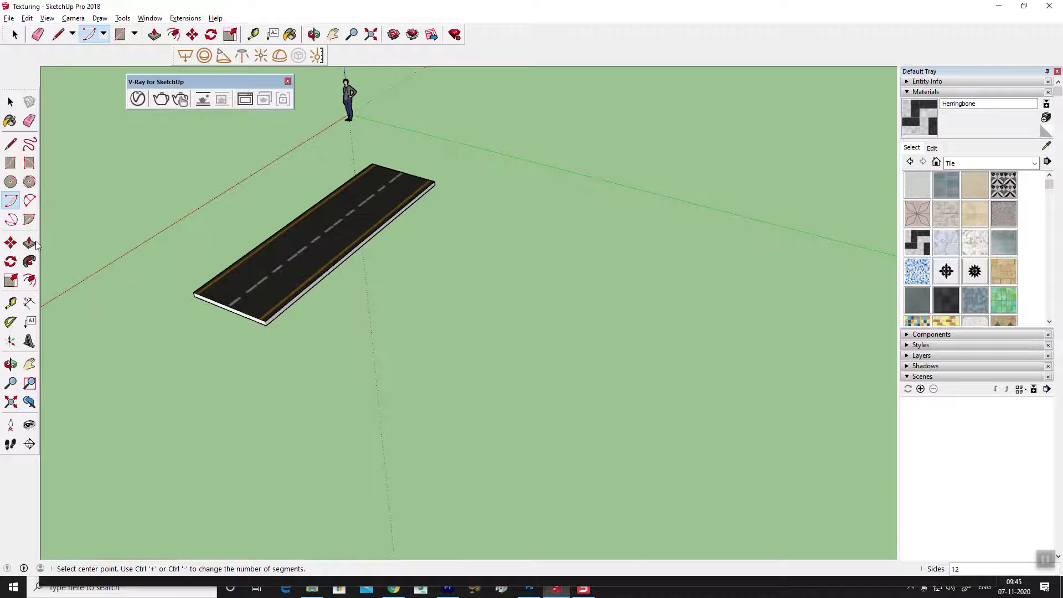
left_click(31, 198)
left_click(366, 367)
left_click(423, 319)
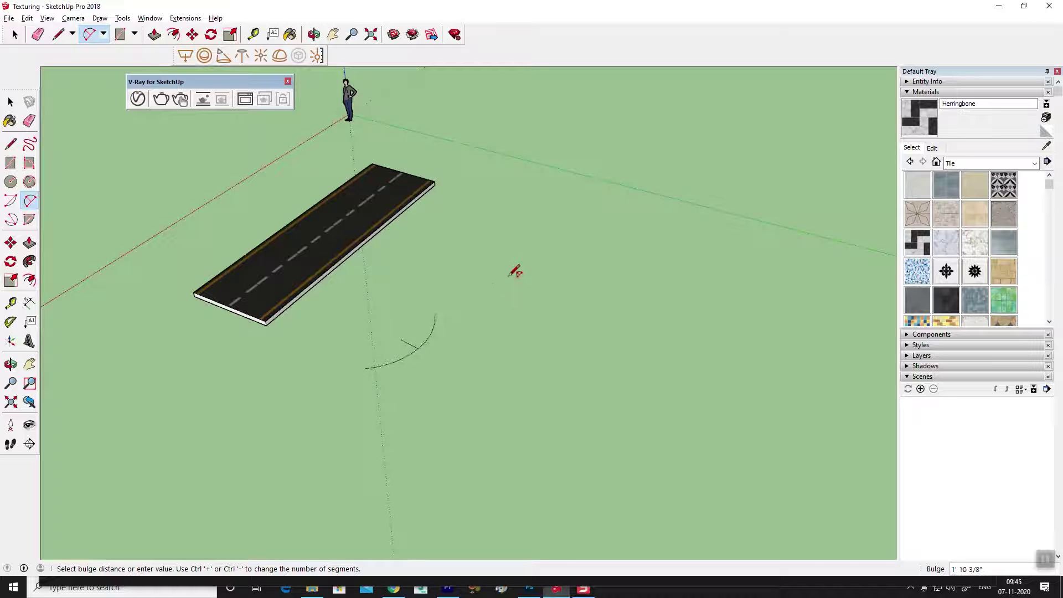
left_click(496, 288)
left_click(434, 313)
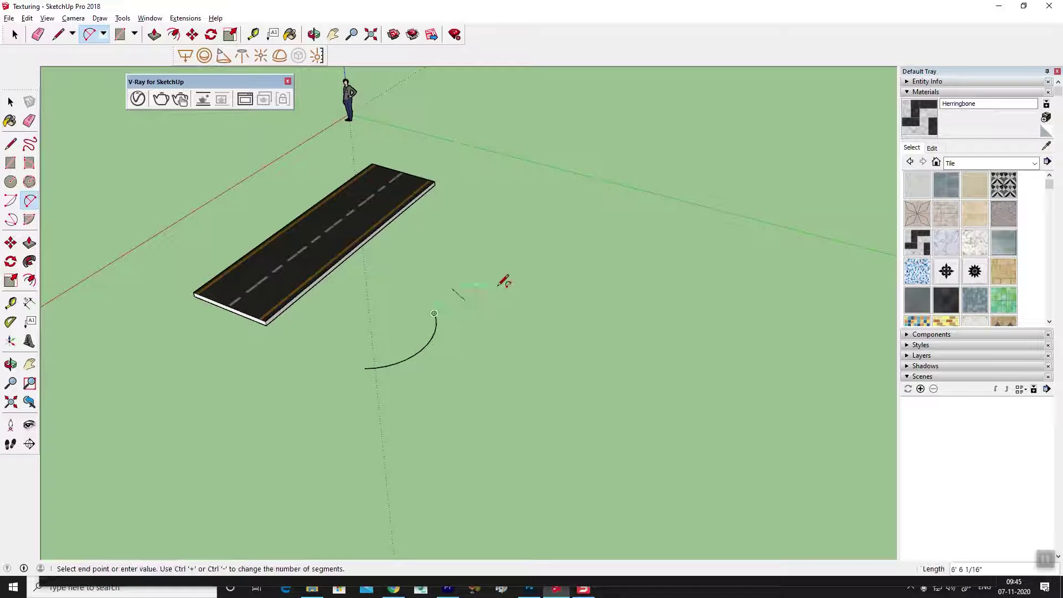
left_click(537, 207)
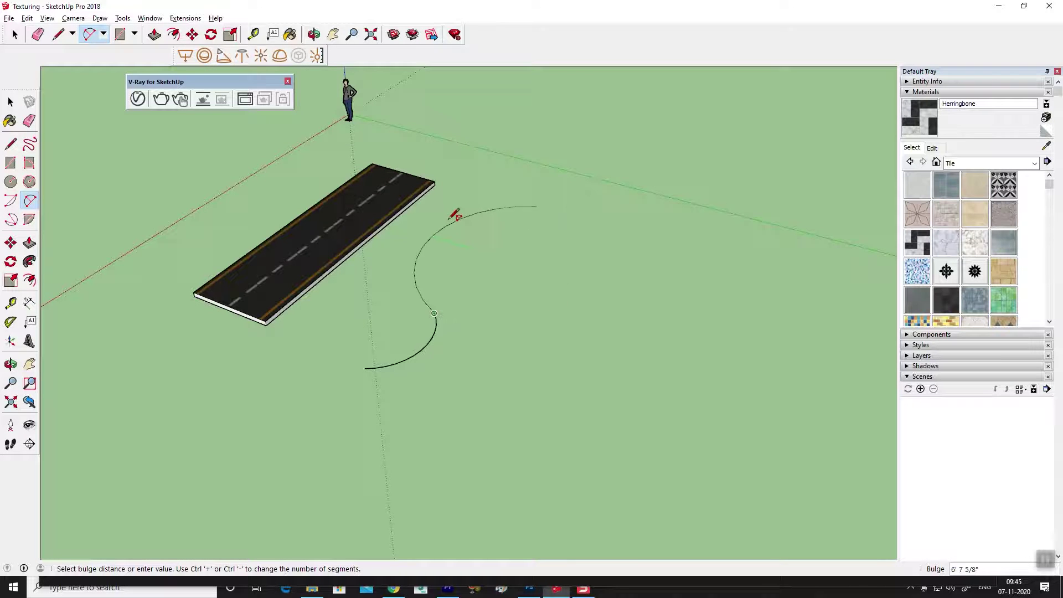
left_click(468, 233)
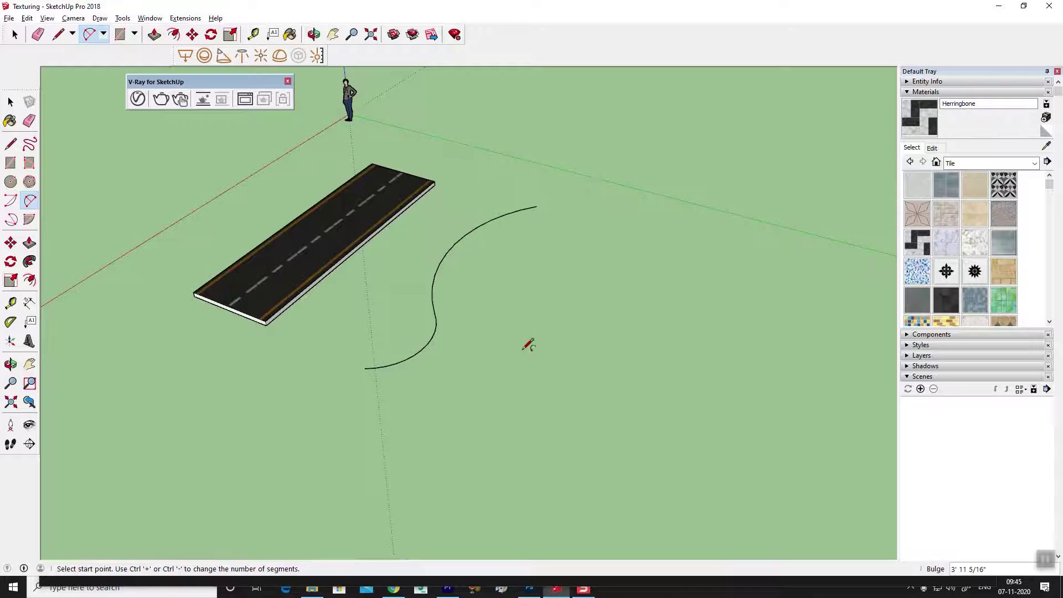
Copy the S-curve to the right using Move with Ctrl.
middle_click_drag(527, 344, 535, 375)
key("space")
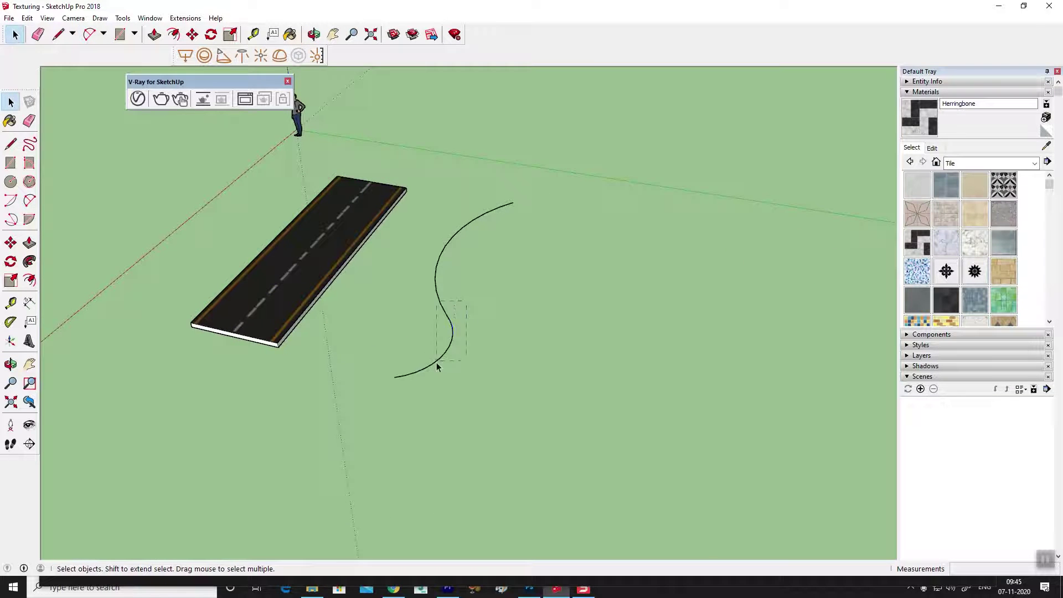
middle_click_drag(452, 348, 458, 434)
key("m")
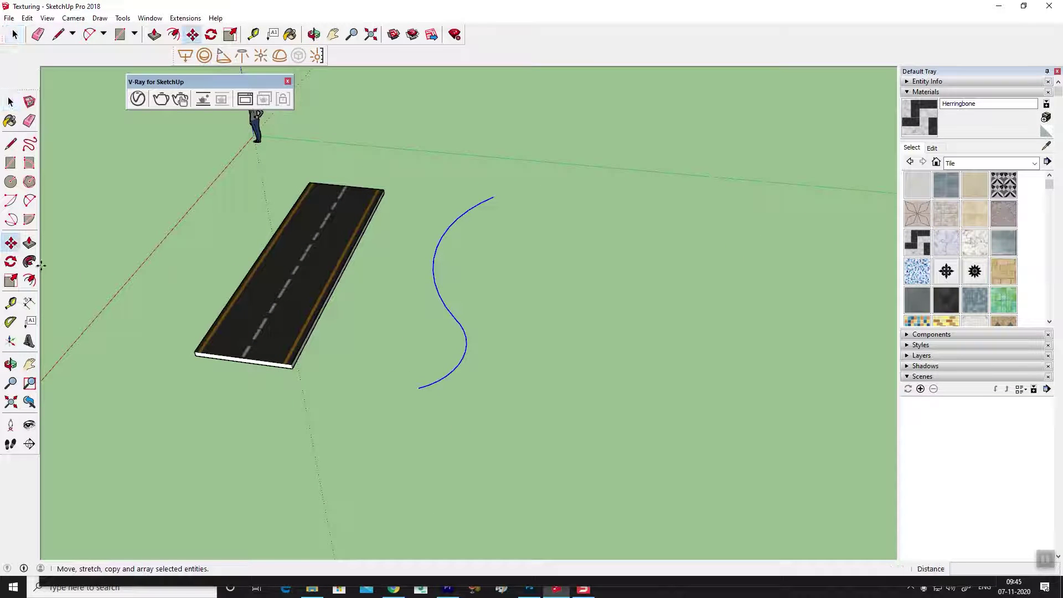
key("ctrl")
left_click(421, 388)
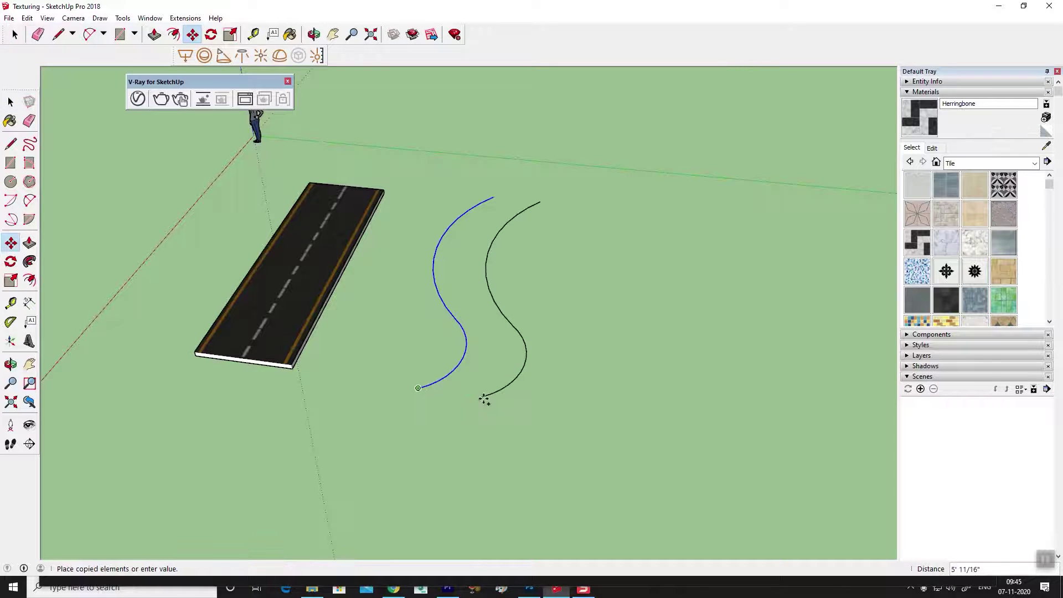
left_click(527, 411)
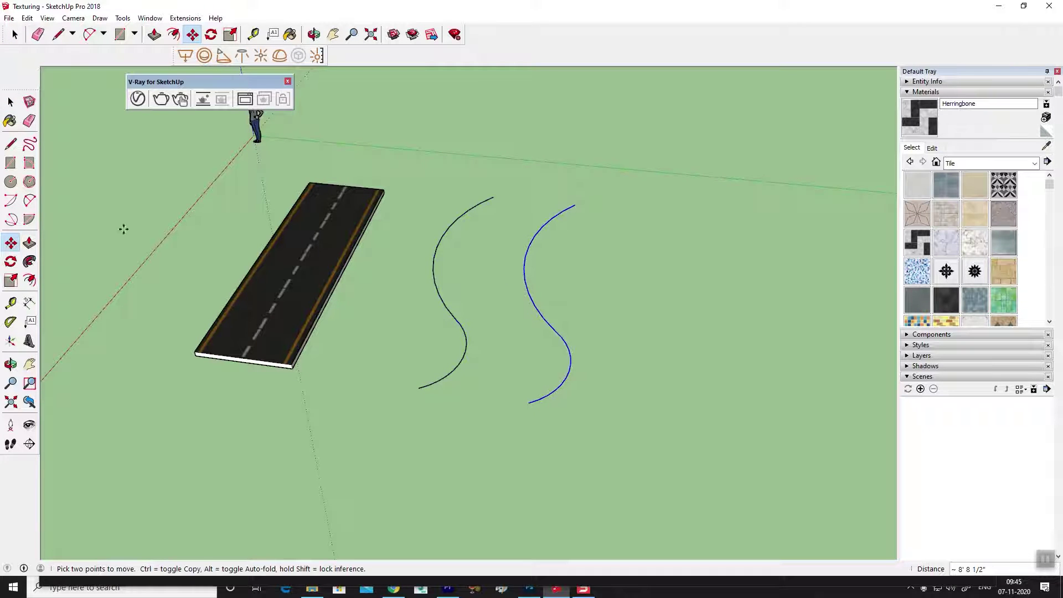
Join the ends of the two S-curves with lines to form a face.
left_click(10, 144)
left_click(494, 197)
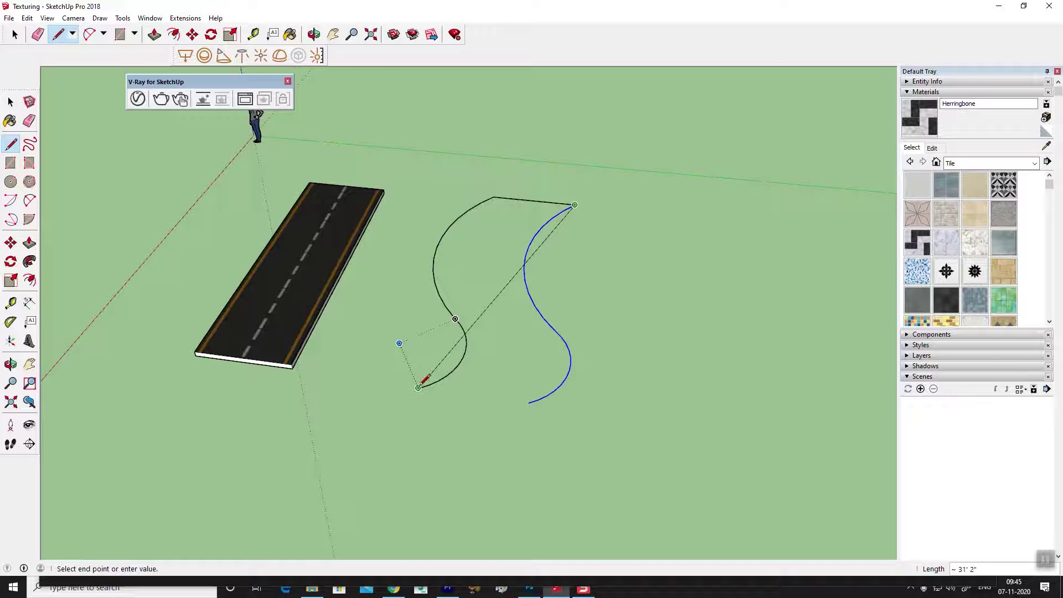
left_click(529, 402)
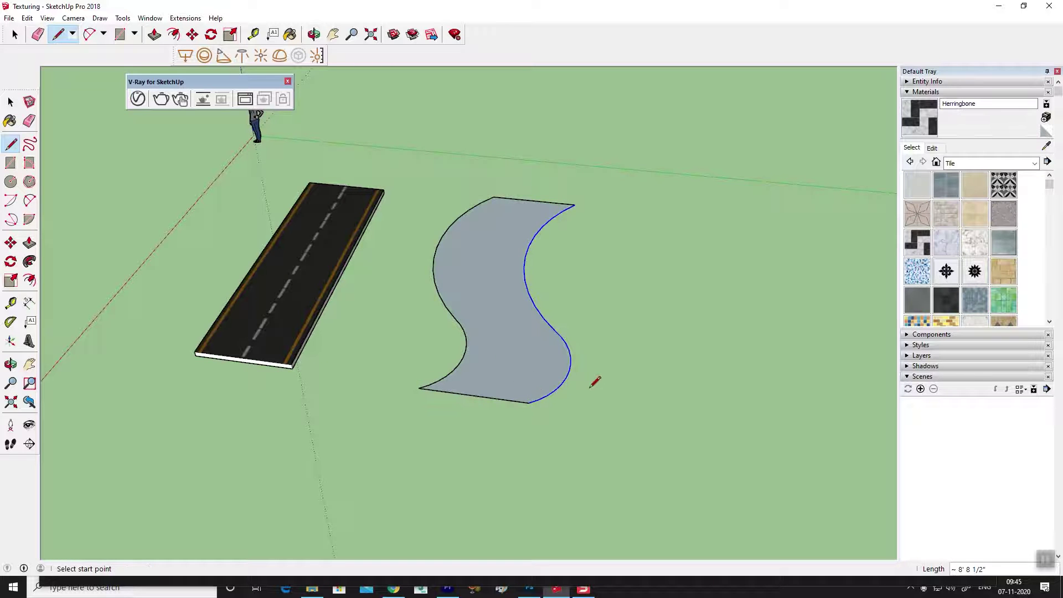
middle_click_drag(595, 382, 78, 281)
Push/Pull the S-shaped face up into a thin slab and erase the stray seam edge.
key("p")
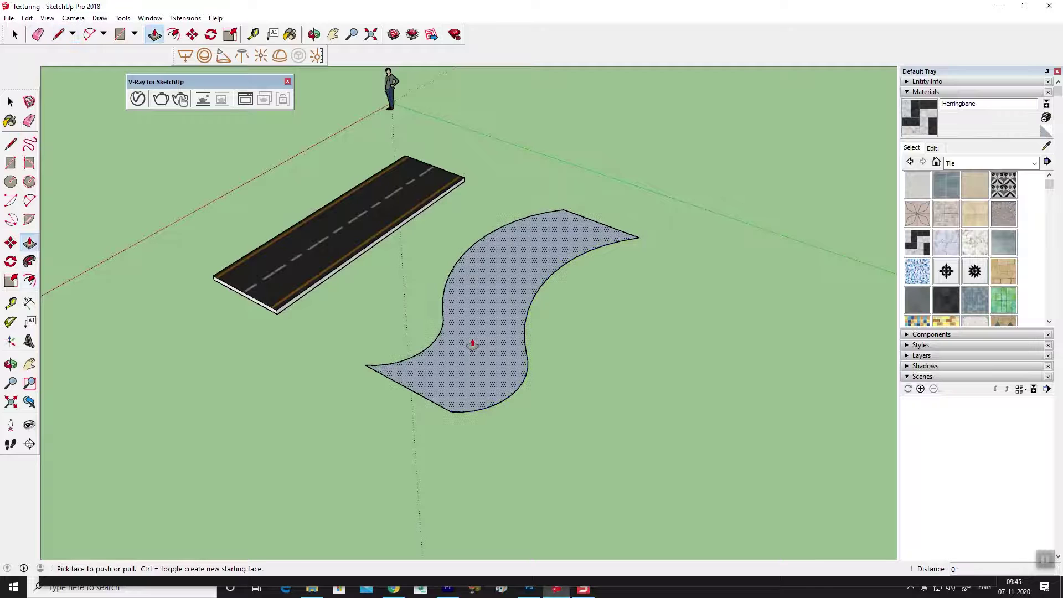
left_click_drag(473, 344, 472, 339)
mouse_move(419, 408)
middle_mouse_down()
mouse_move(541, 358)
mouse_move(257, 397)
middle_mouse_up()
key("e")
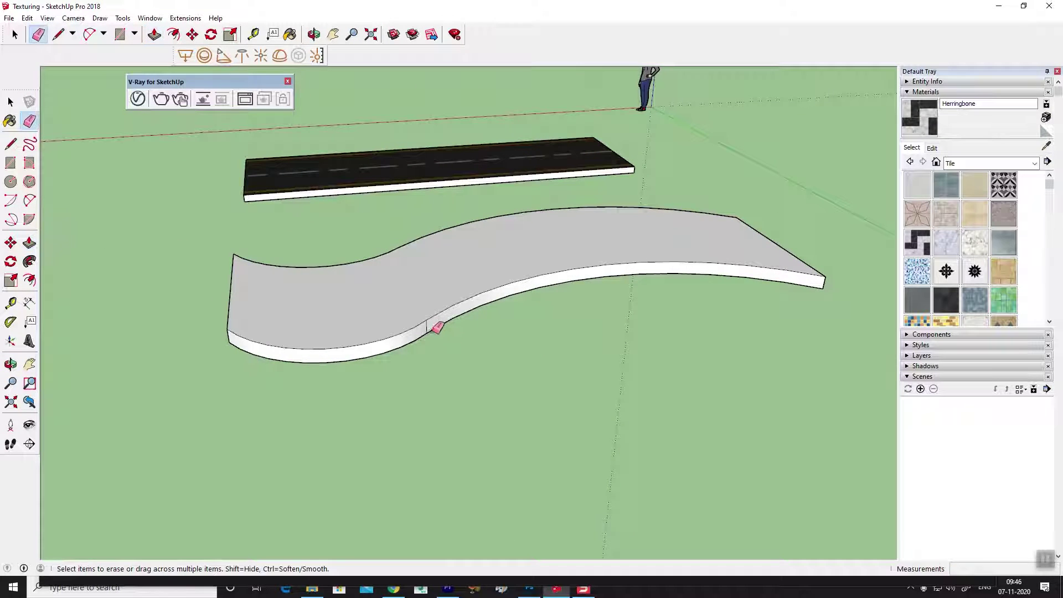
middle_click_drag(367, 341, 380, 346)
key("space")
mouse_move(237, 296)
middle_mouse_down()
mouse_move(458, 334)
mouse_move(486, 403)
middle_mouse_up()
Sample the road material from the straight slab and paint it onto the S-slab's top.
left_click(1047, 147)
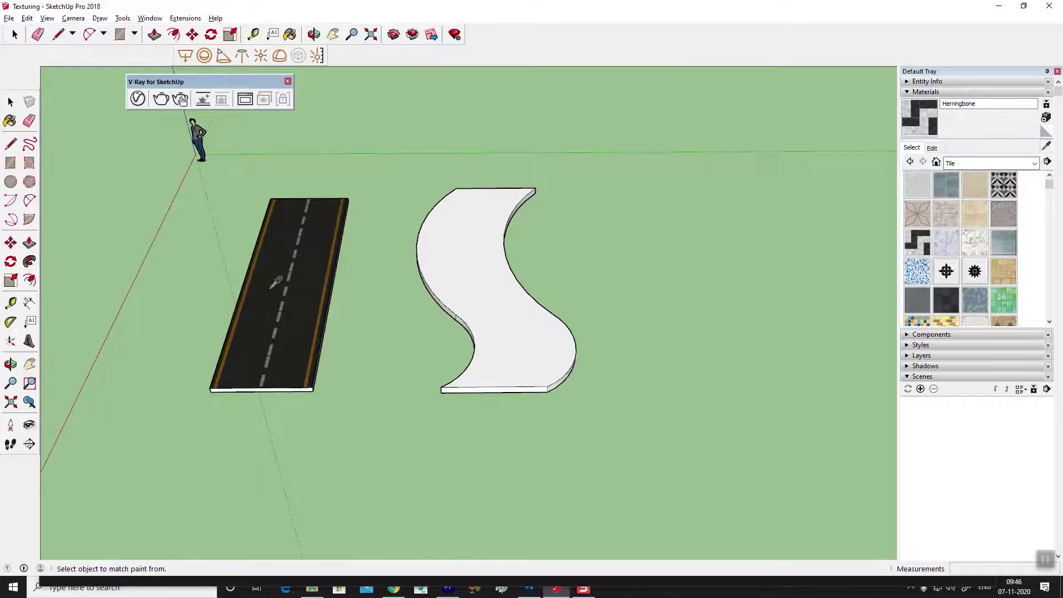
left_click(285, 283)
left_click(482, 275)
mouse_move(504, 304)
middle_mouse_down()
mouse_move(436, 342)
mouse_move(379, 309)
middle_mouse_up()
scroll(436, 342, "up", 2)
scroll(468, 325, "down", 3)
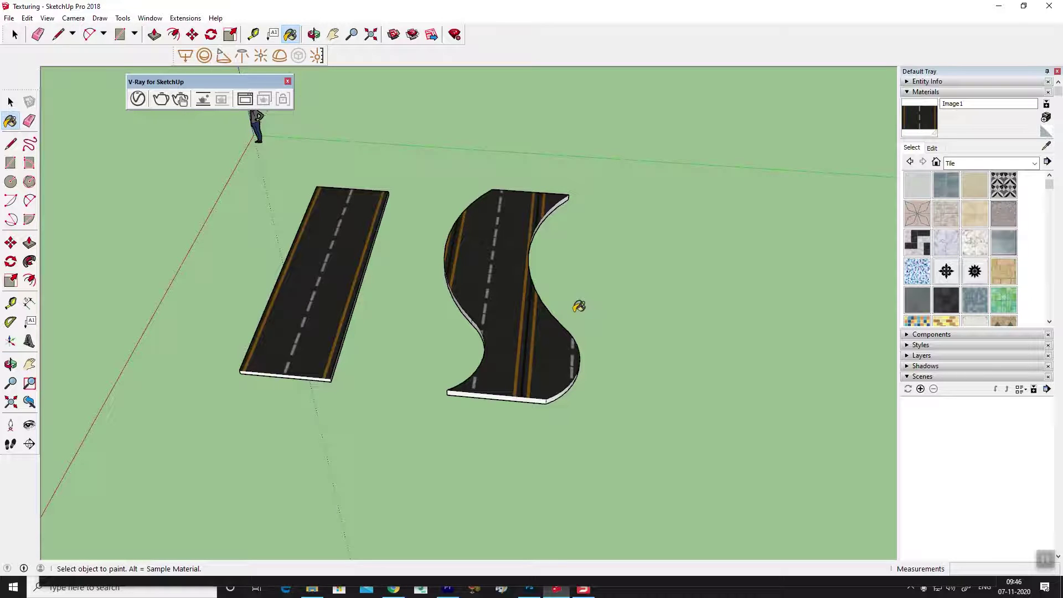
scroll(498, 281, "up", 2)
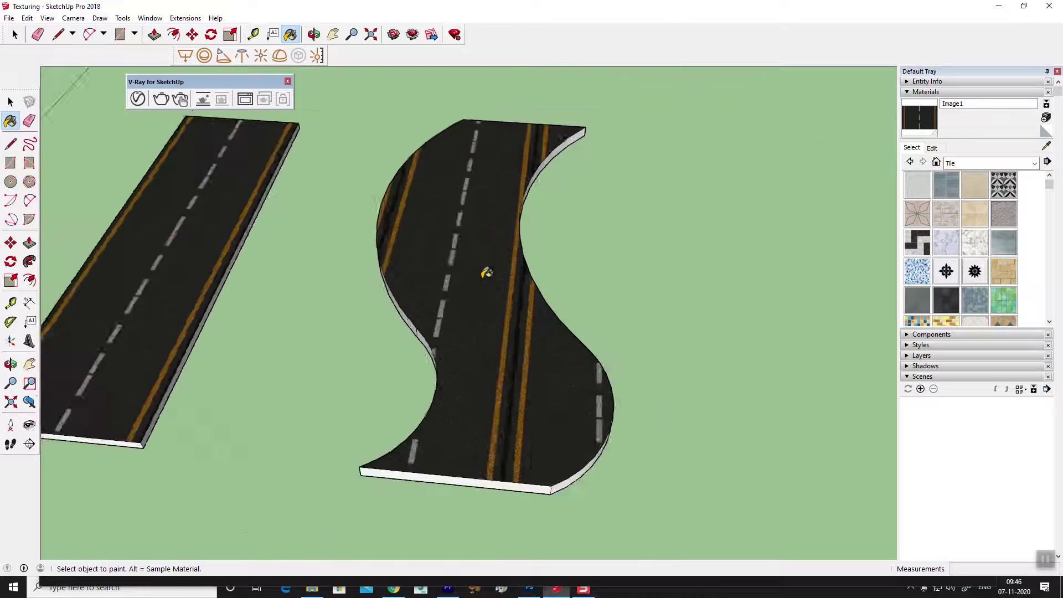
scroll(486, 275, "down", 2)
middle_click_drag(490, 285, 459, 361)
key("alt")
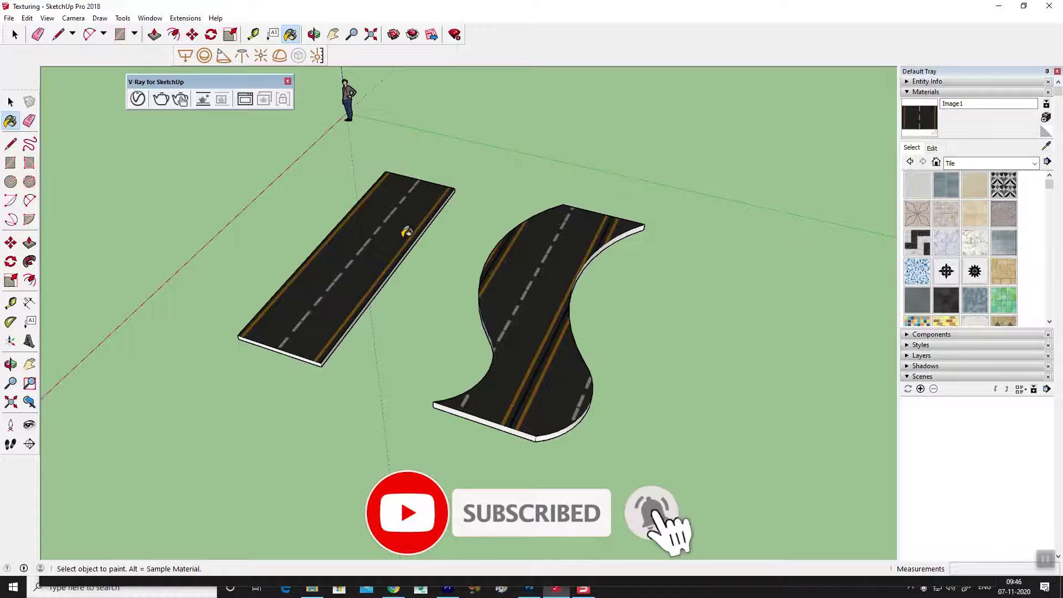
Open the road material's diffuse bitmap in V-Ray and reveal its texture placement settings.
left_click(138, 98)
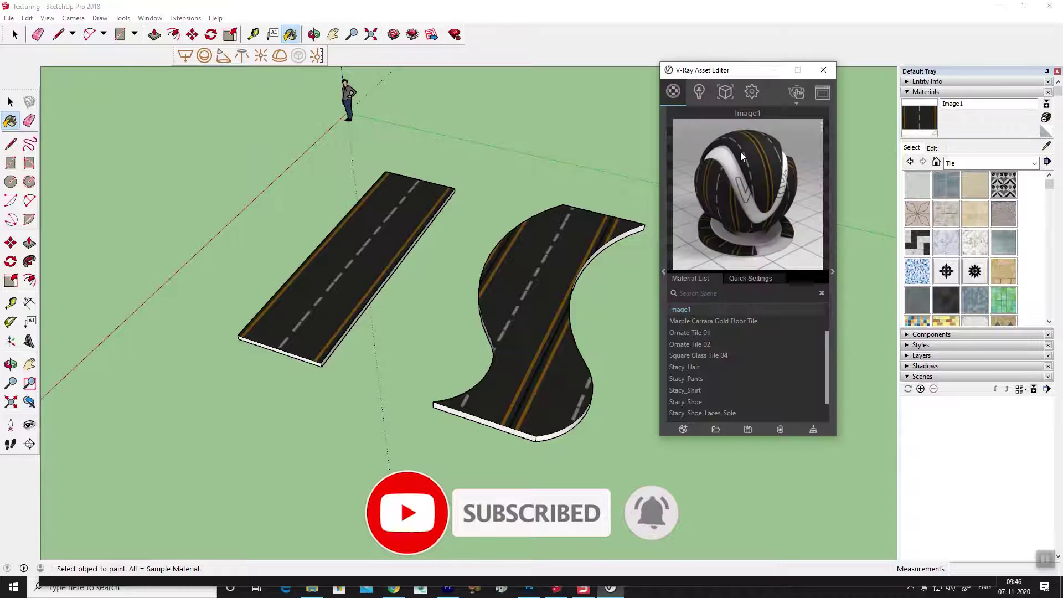
left_click(833, 272)
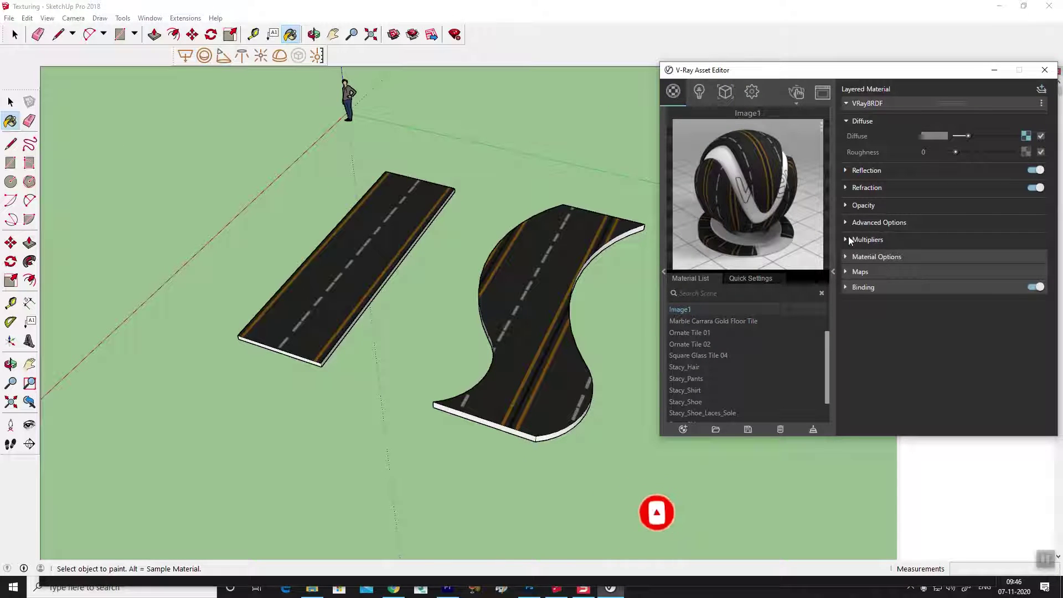
left_click(1026, 136)
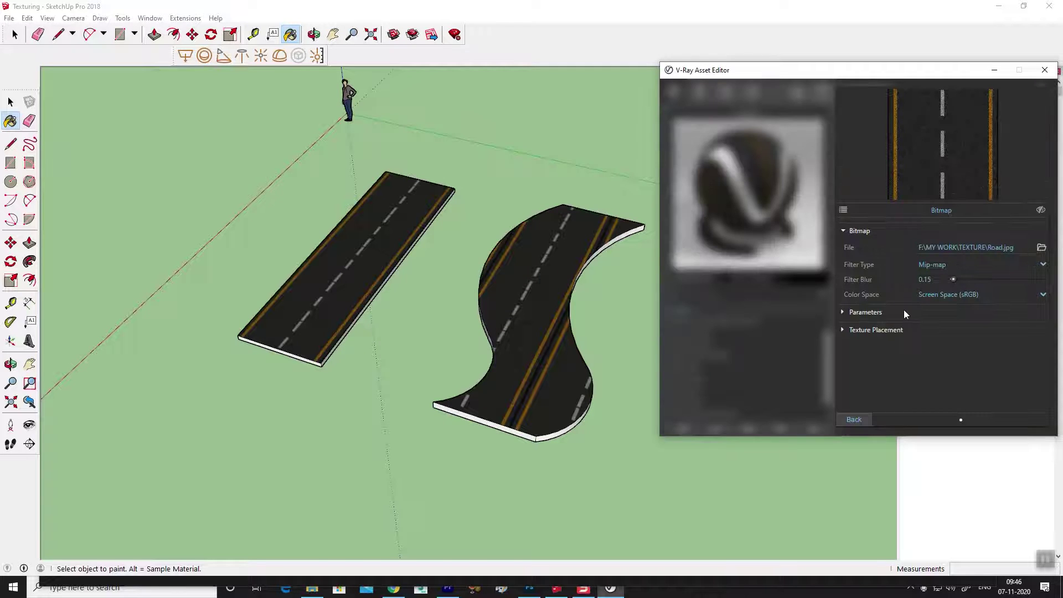
left_click(843, 312)
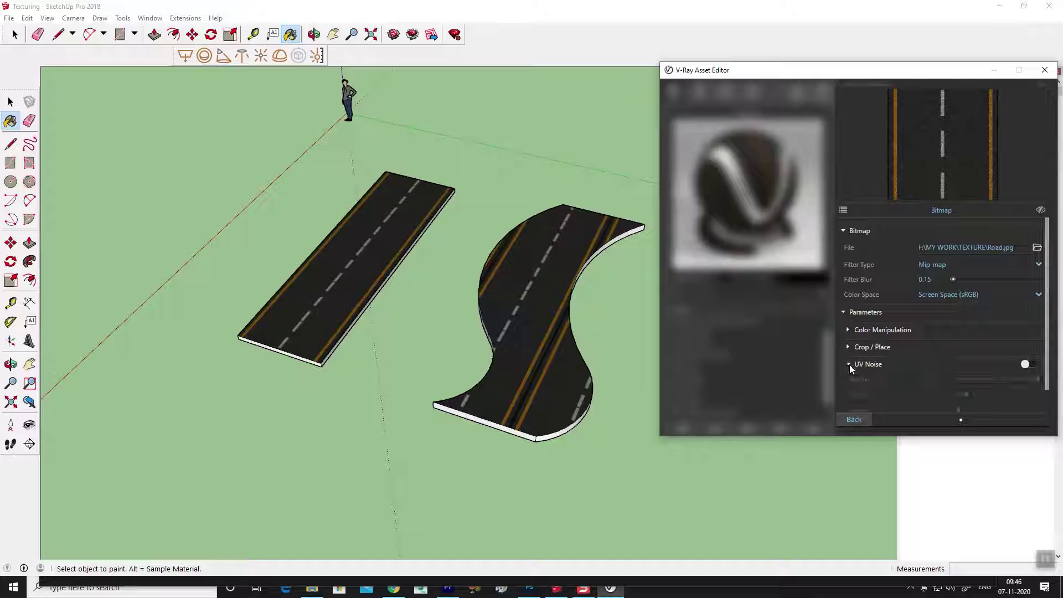
left_click(843, 311)
left_click(844, 330)
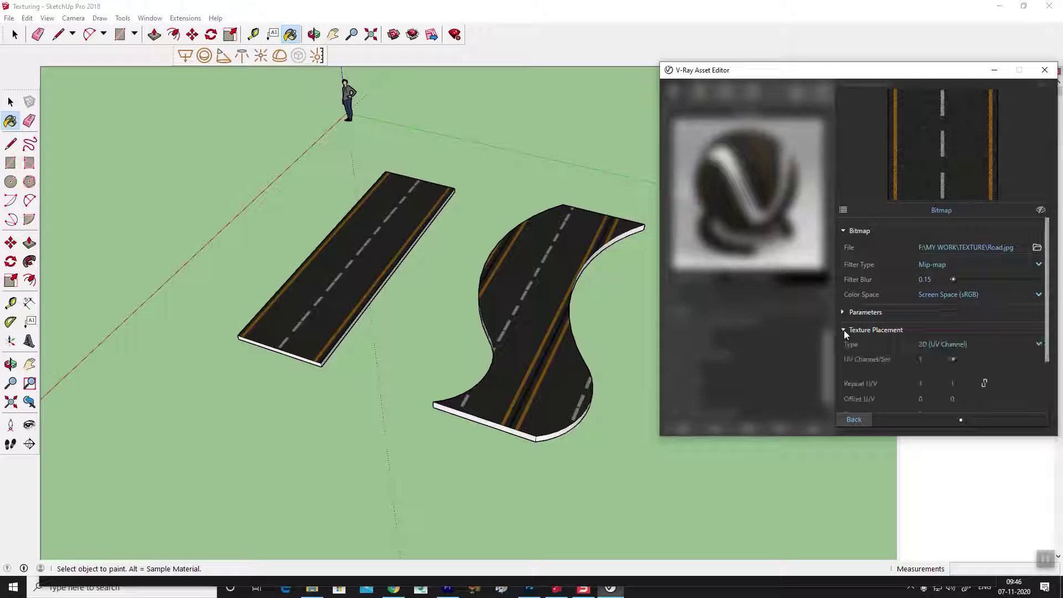
scroll(948, 358, "down", 1)
Set placement to Environment with Spherical mapping, after trying Mirror Ball, and close the editor.
left_click(960, 274)
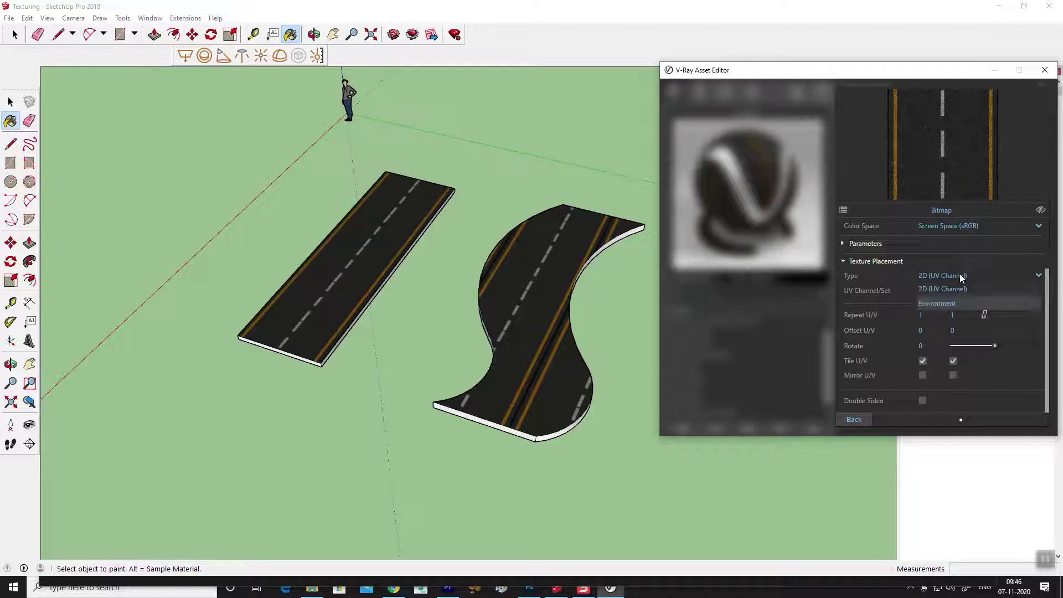
left_click(942, 304)
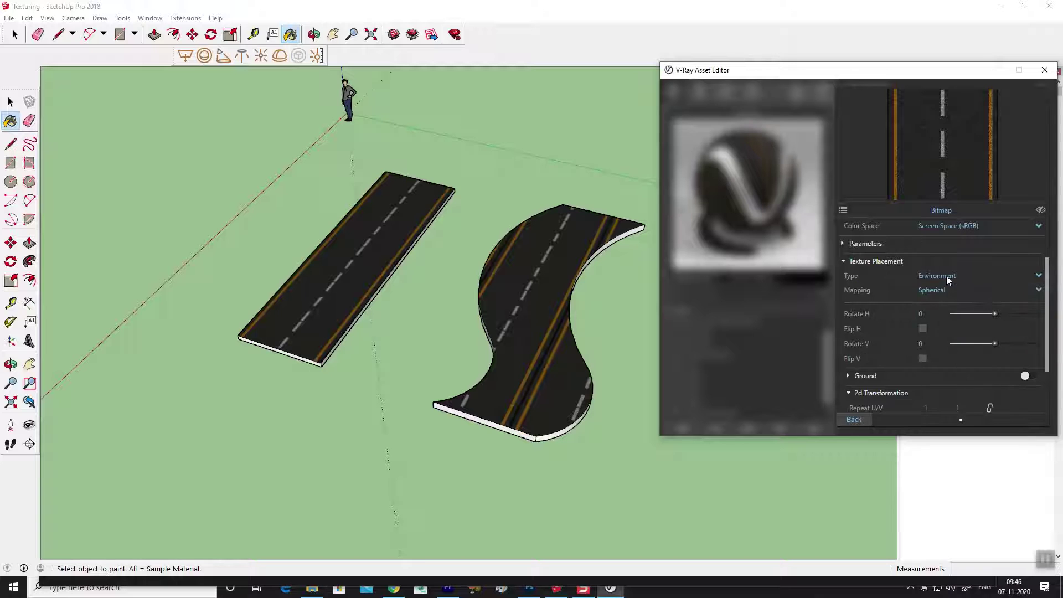
left_click(945, 289)
left_click(949, 292)
left_click(947, 347)
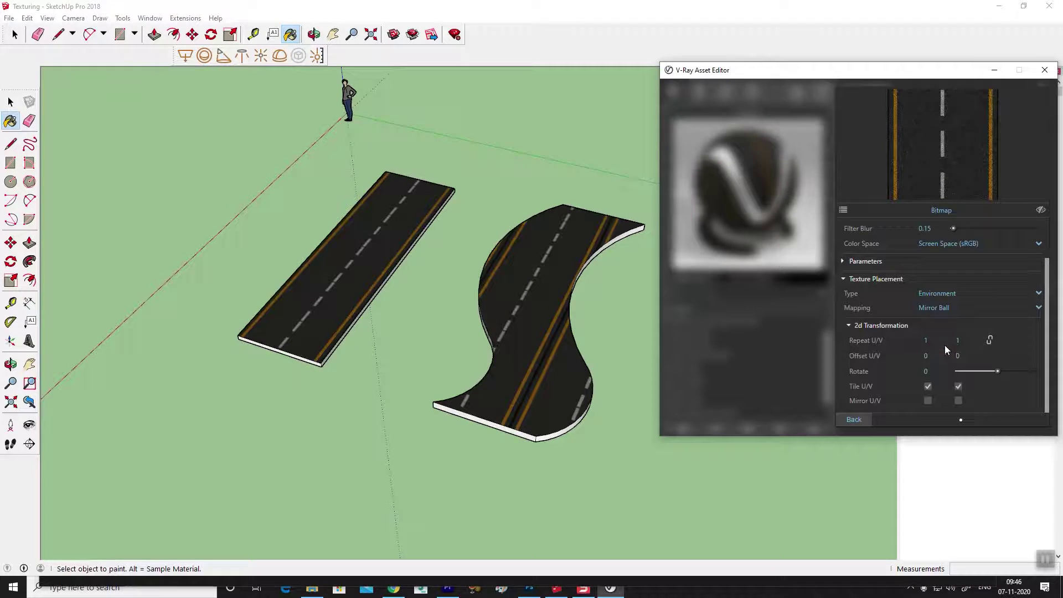
left_click(938, 311)
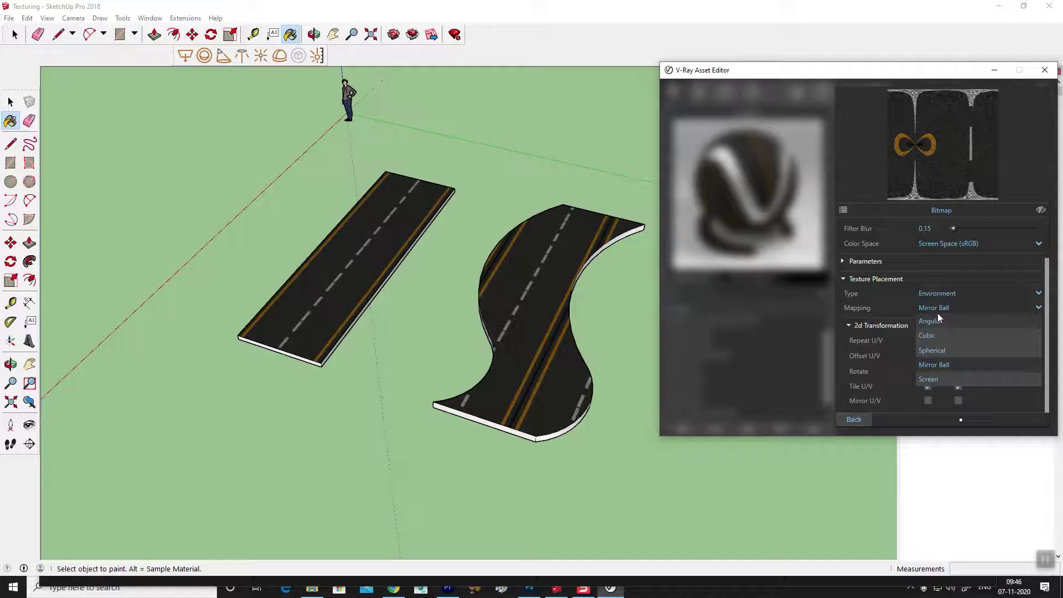
left_click(939, 350)
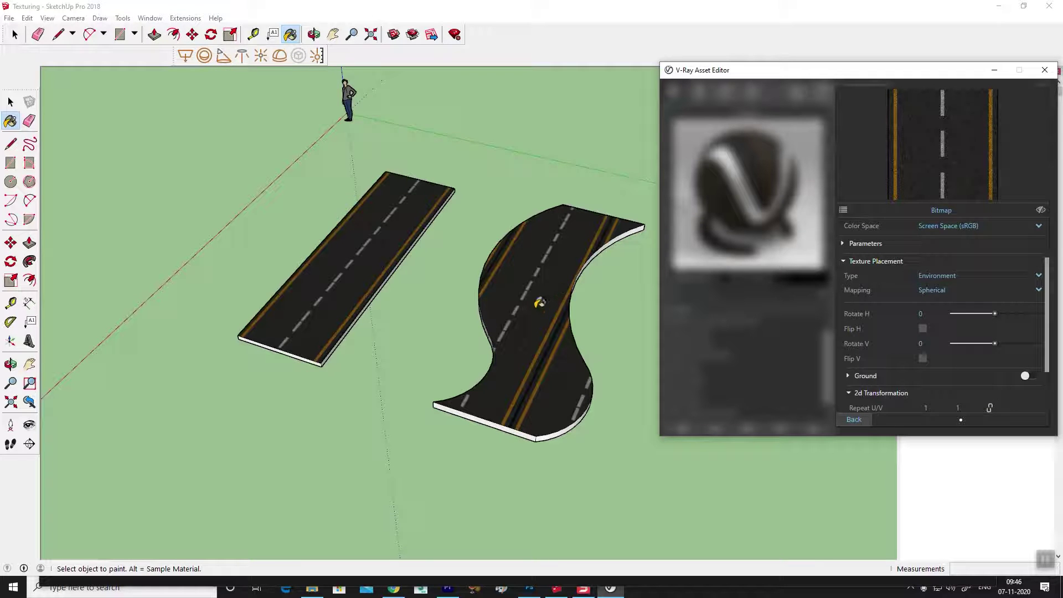
left_click(1046, 69)
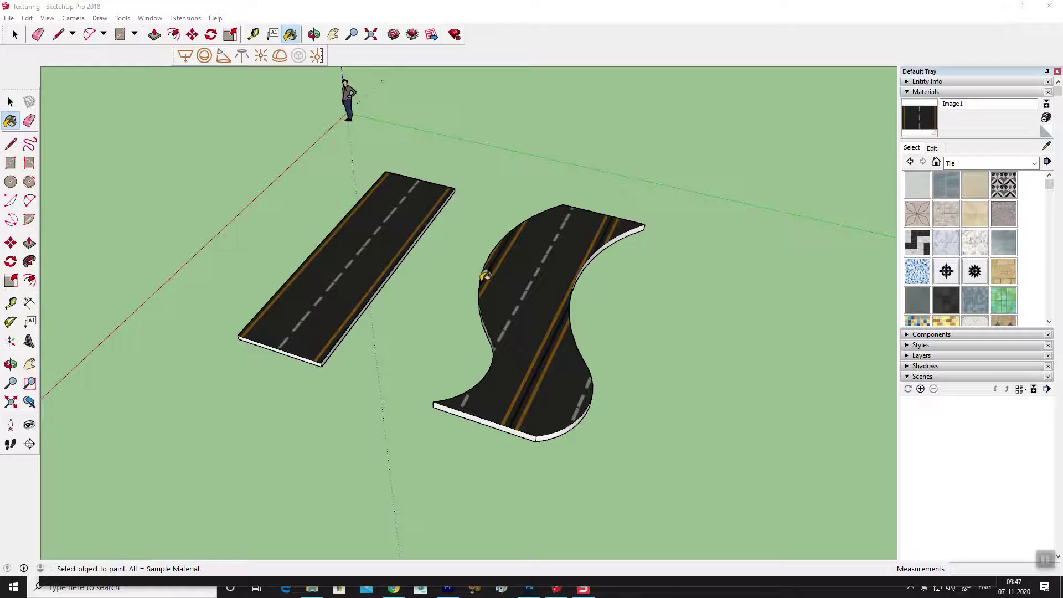
Open the Extension Warehouse from the Window menu and move it to the centre.
left_click(186, 18)
mouse_move(199, 31)
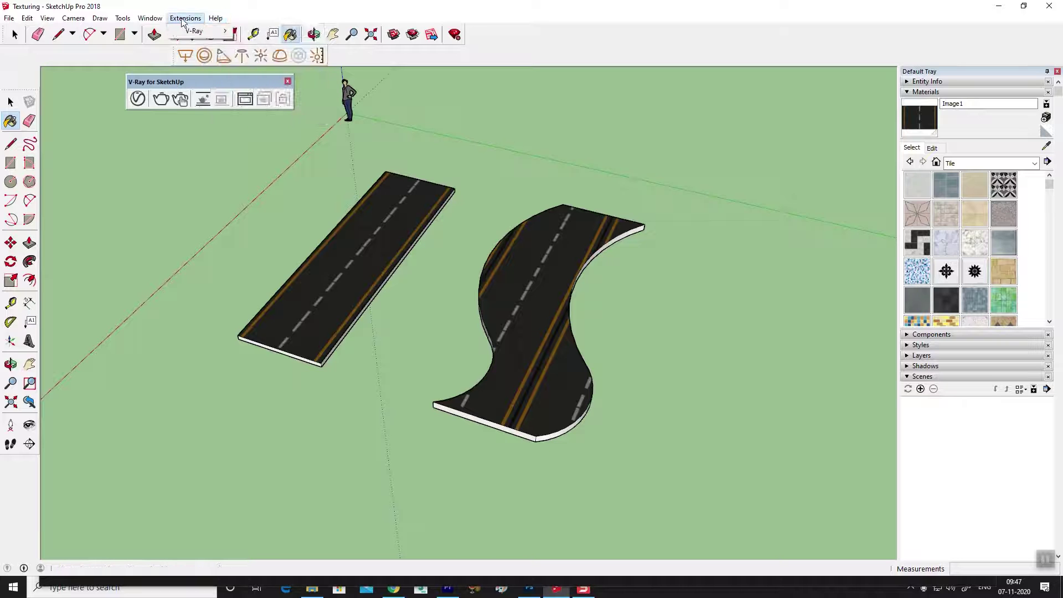
left_click(11, 102)
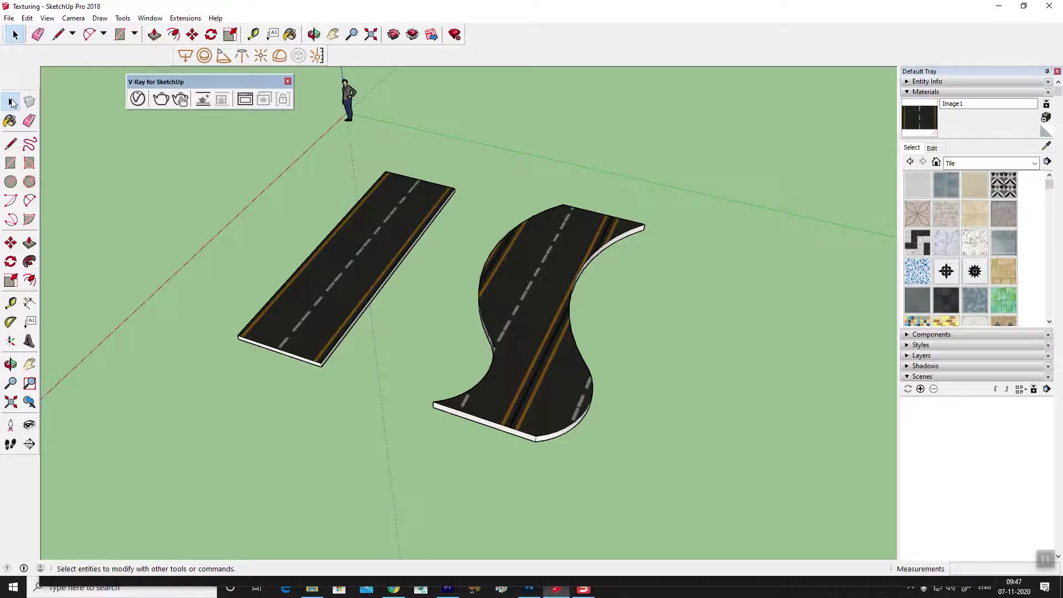
left_click(149, 18)
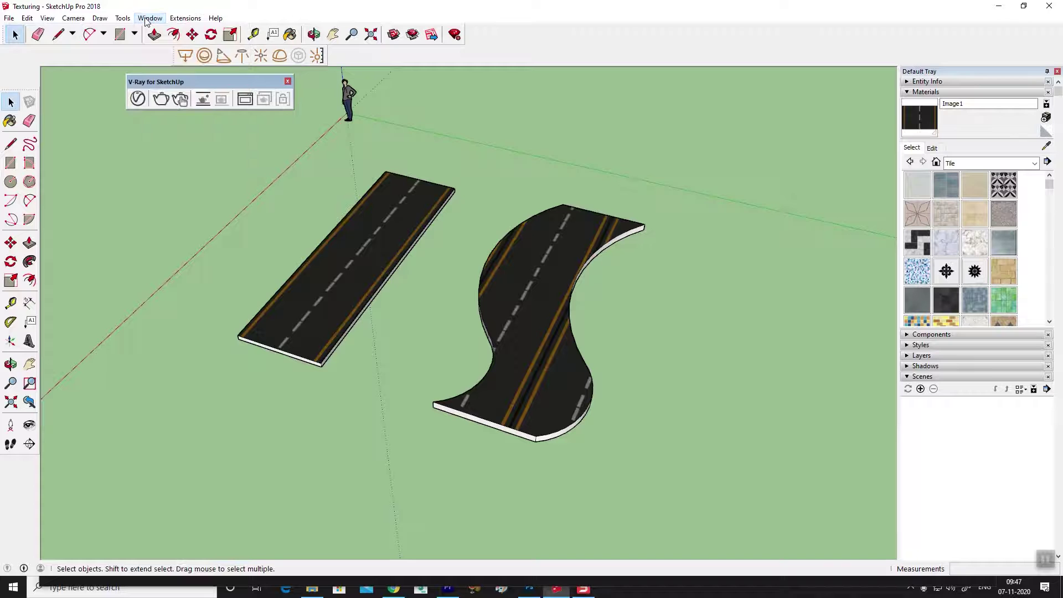
left_click(147, 20)
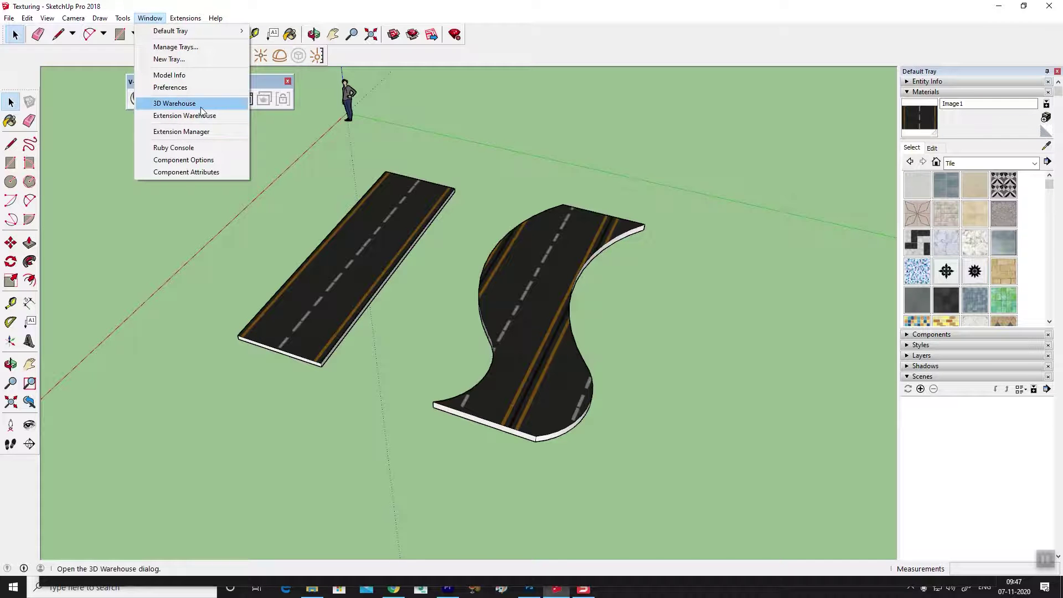
left_click(176, 119)
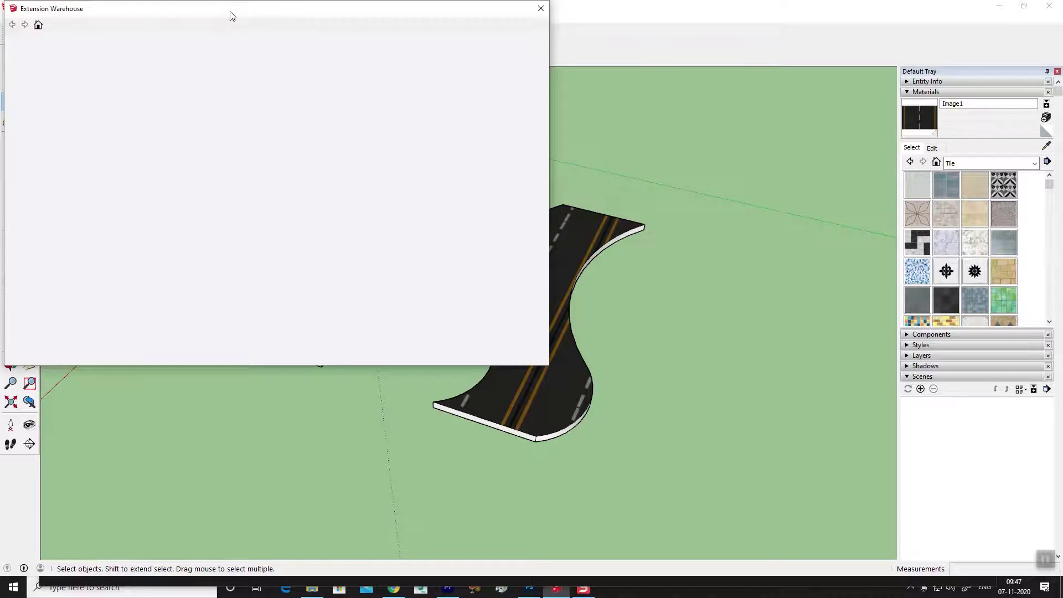
left_click_drag(230, 14, 371, 68)
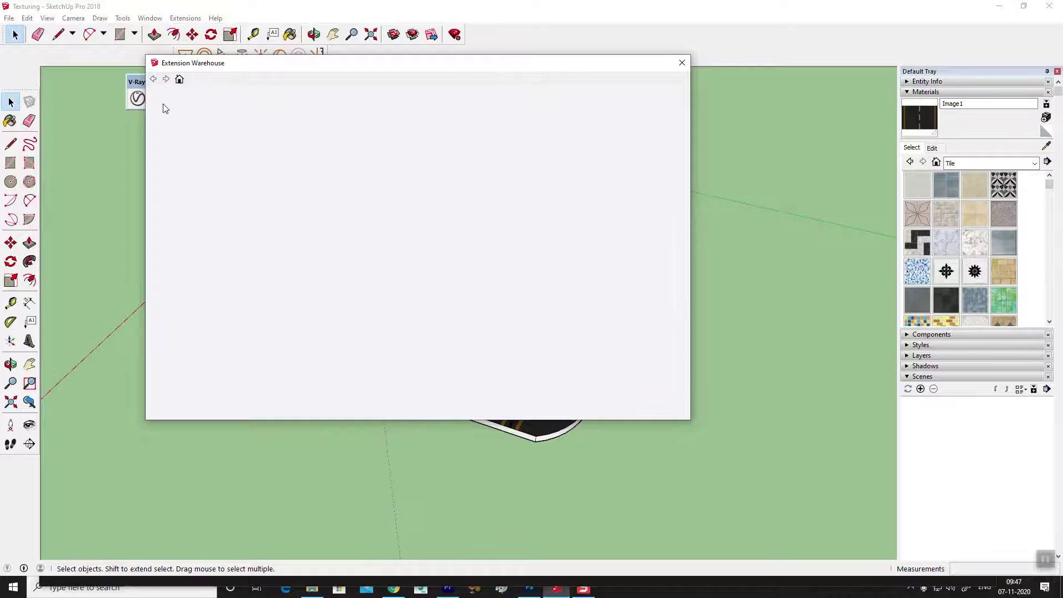
Search the Extension Warehouse for 'curve loft'.
left_click(480, 106)
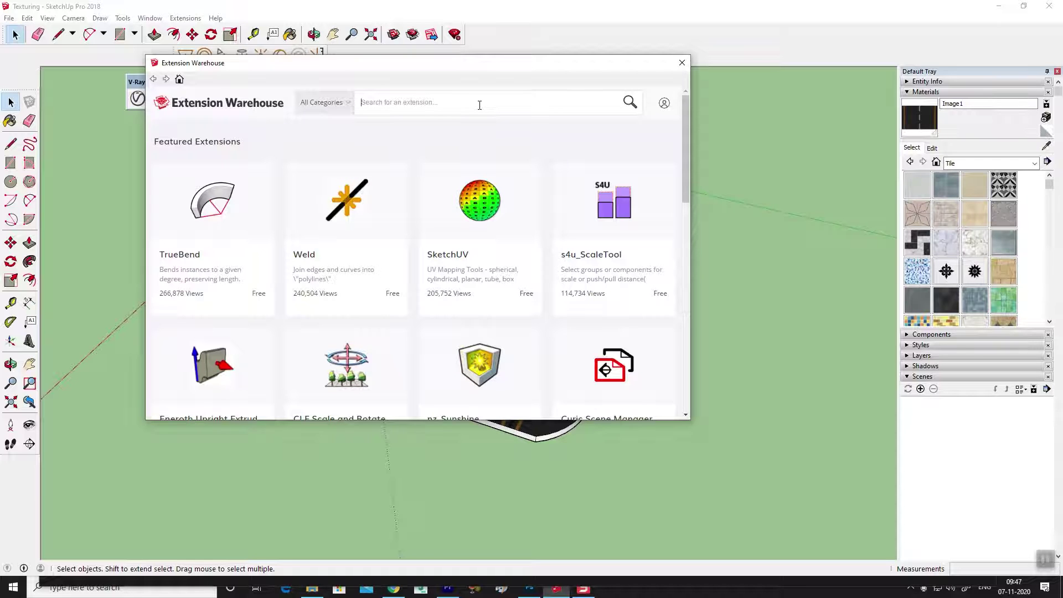
type("cur")
type("ved")
type(" loft")
left_click(383, 105)
key("BackSpace")
key("Return")
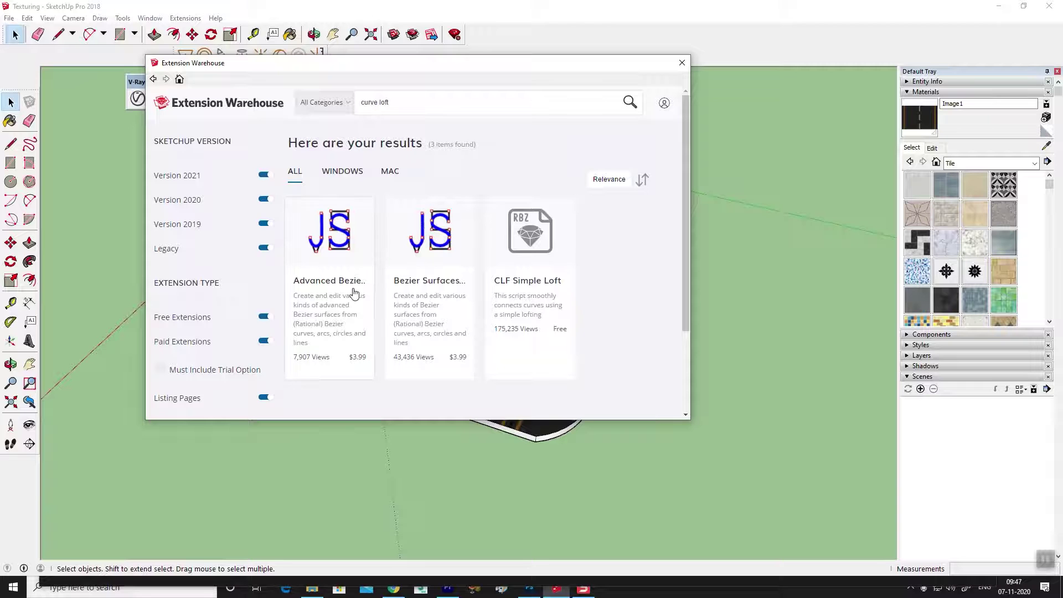
Rerun the search as 'curved loft' and scroll through the three results.
scroll(467, 299, "down", 2)
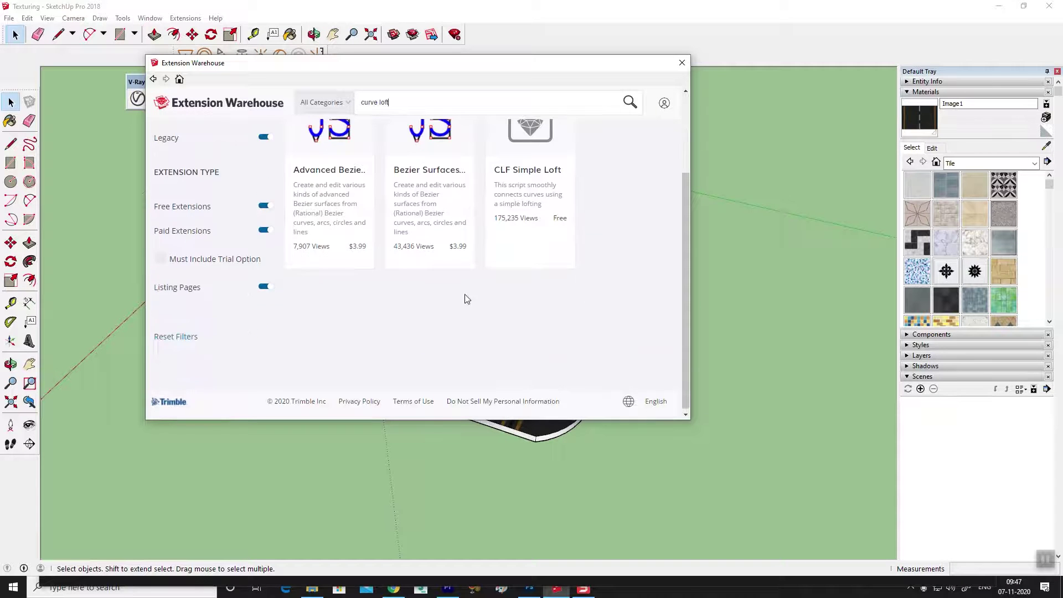
scroll(434, 290, "up", 2)
scroll(433, 290, "down", 2)
scroll(433, 292, "up", 2)
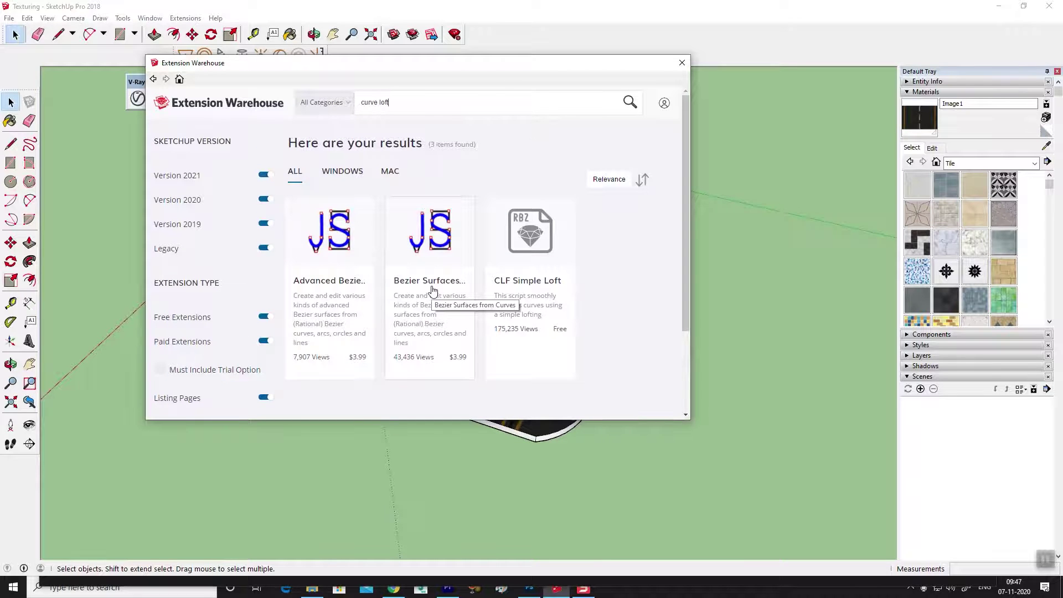
left_click(346, 174)
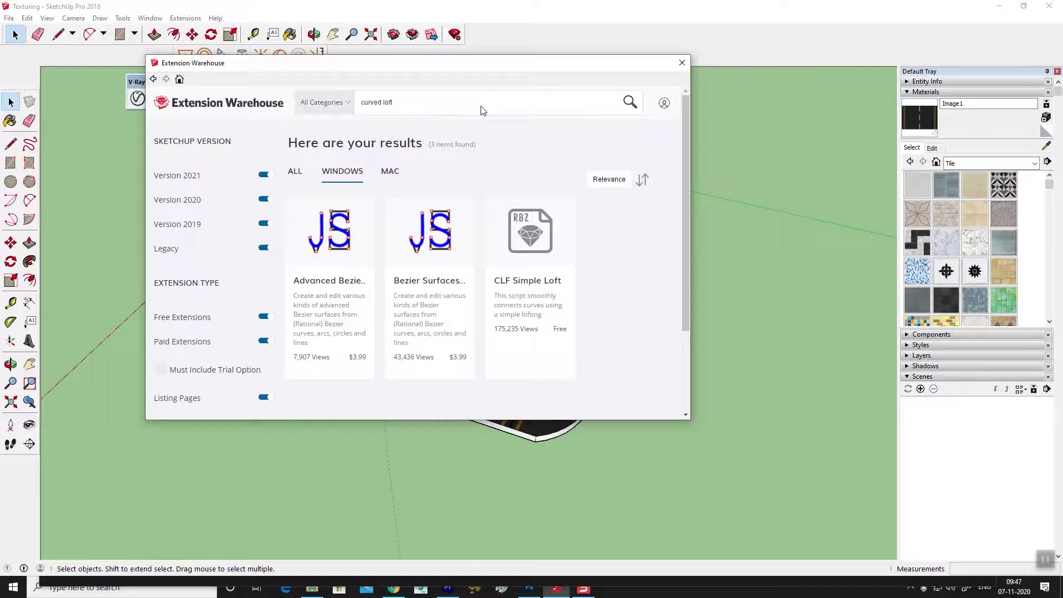
type("d")
key("Return")
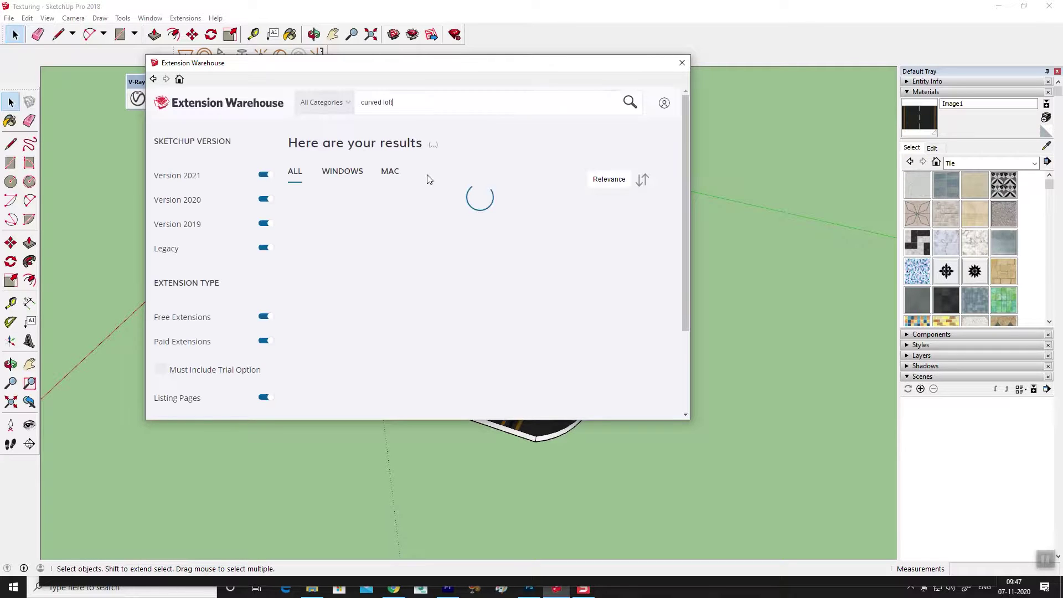
scroll(460, 267, "down", 2)
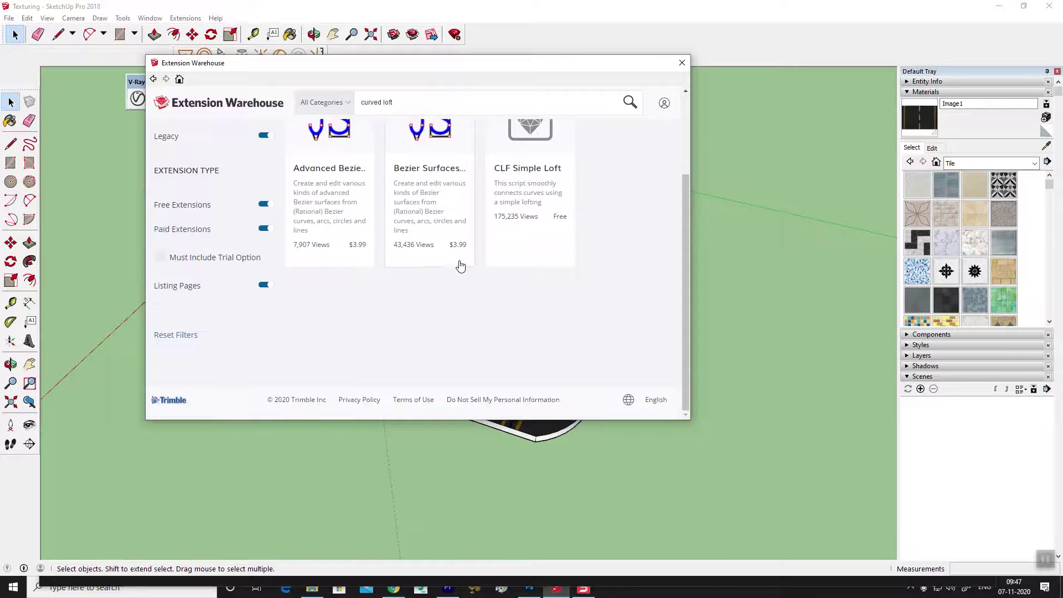
scroll(451, 272, "up", 3)
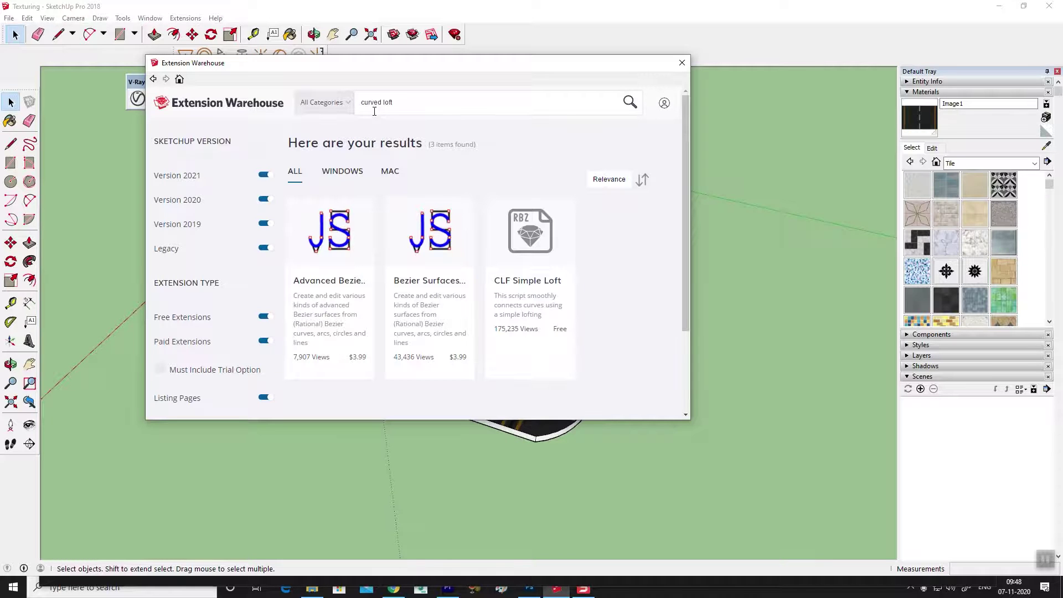
Close the Extension Warehouse, then zoom and orbit around the straight and S-curved road slabs.
left_click(682, 64)
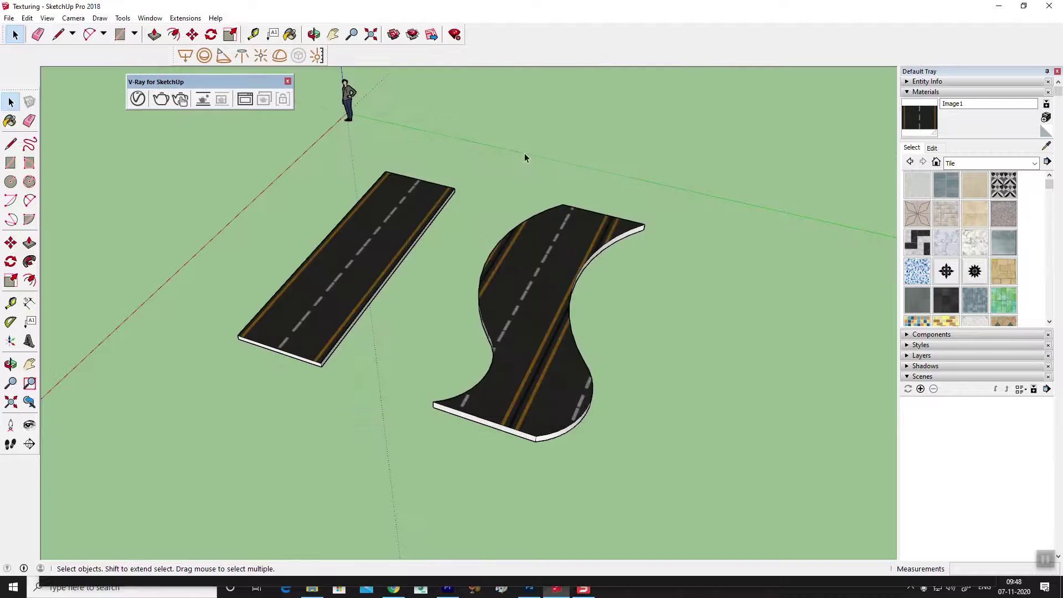
scroll(471, 277, "up", 2)
scroll(471, 277, "down", 2)
scroll(499, 333, "down", 1)
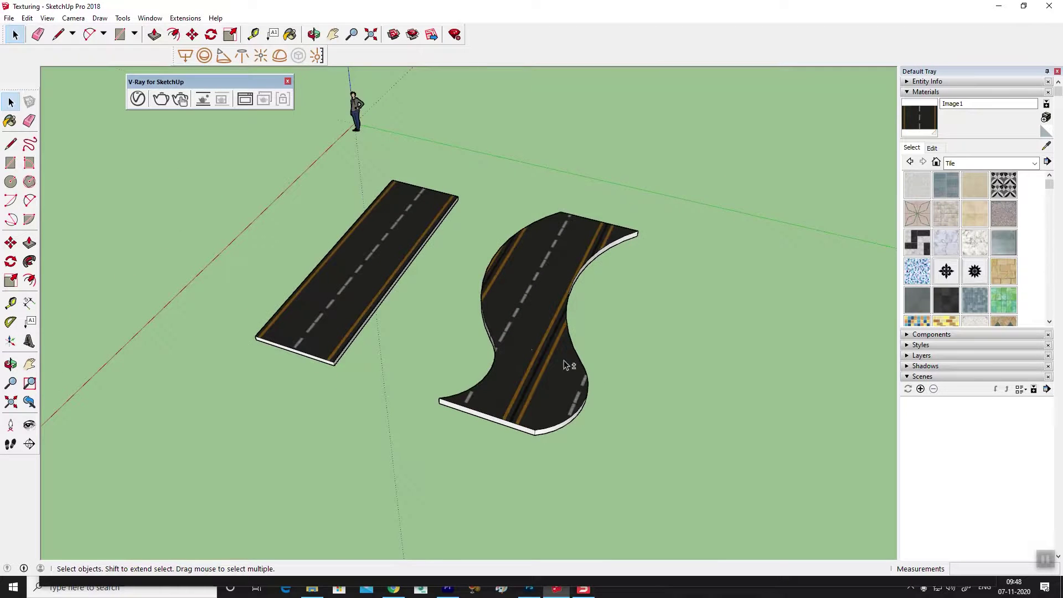
scroll(543, 387, "up", 1)
middle_click_drag(543, 388, 499, 364)
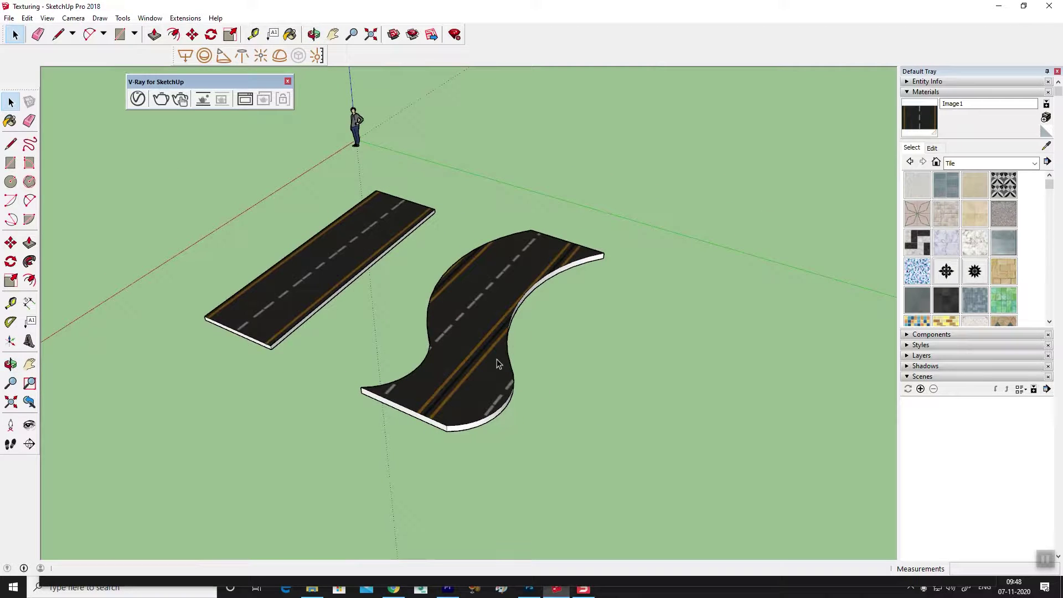